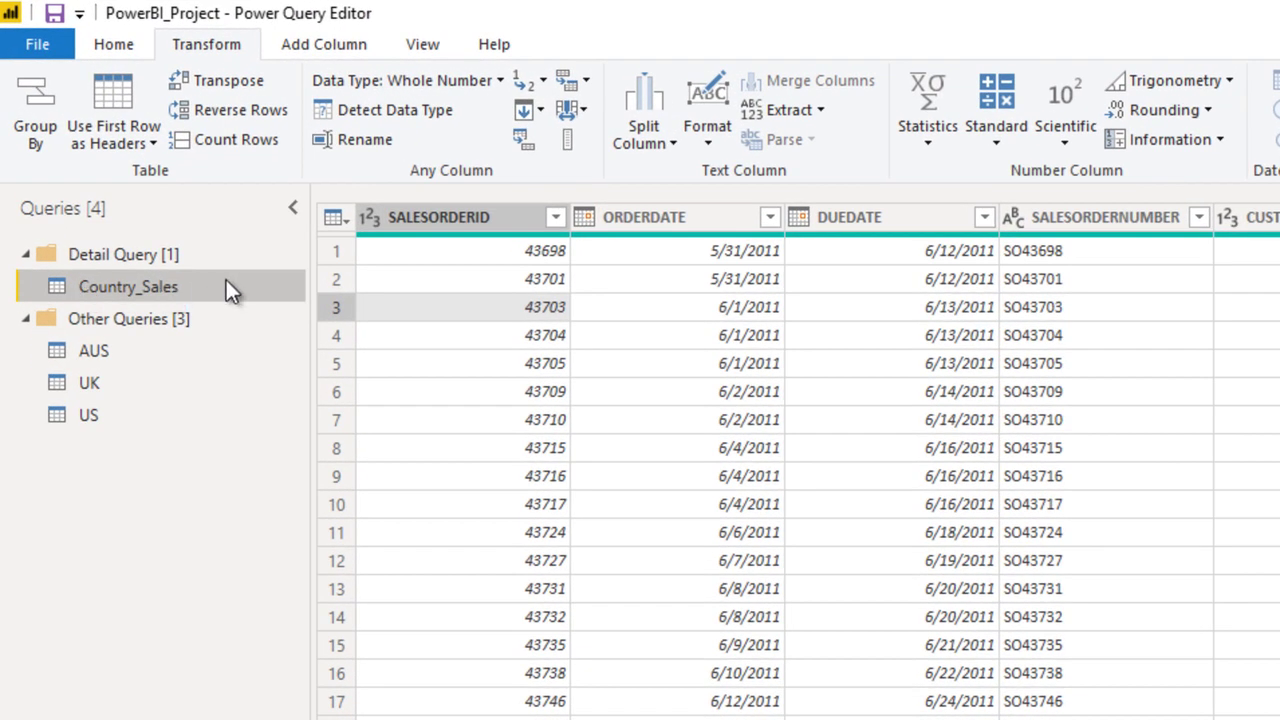
Duplicate the Country_Sales query from the Queries pane to create Country_Sales (2).
click(129, 41)
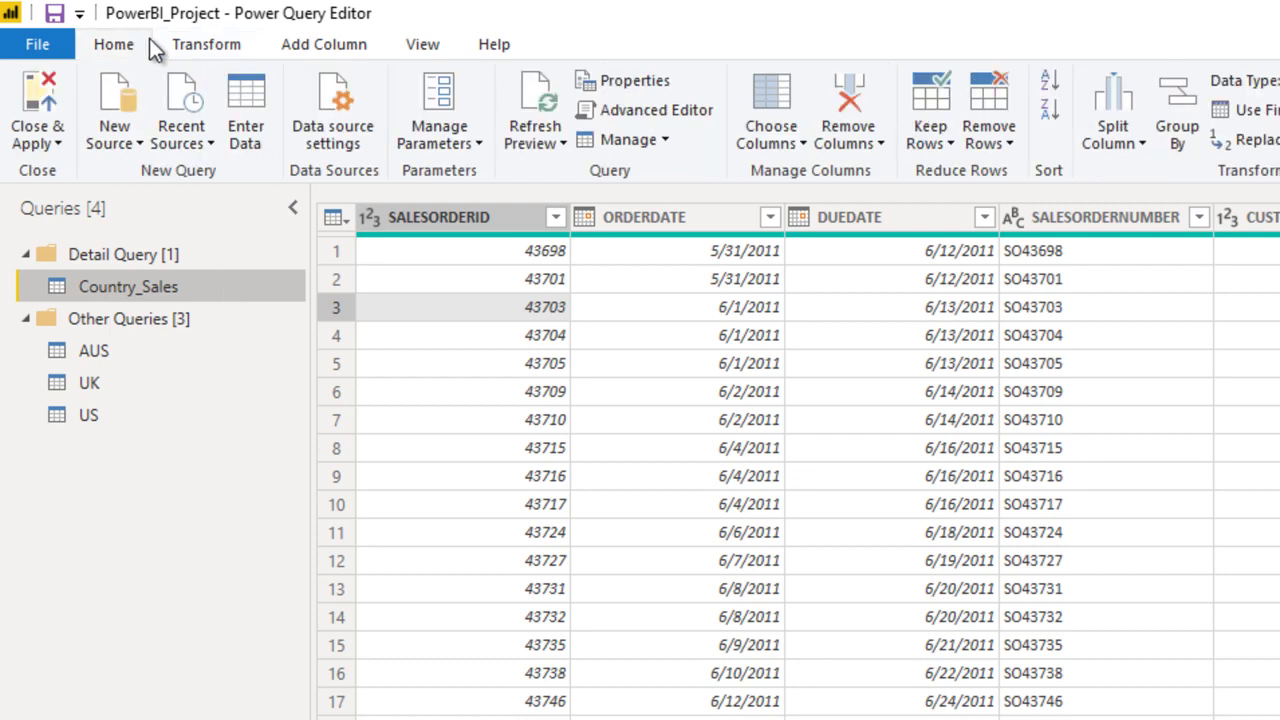
right_click(131, 284)
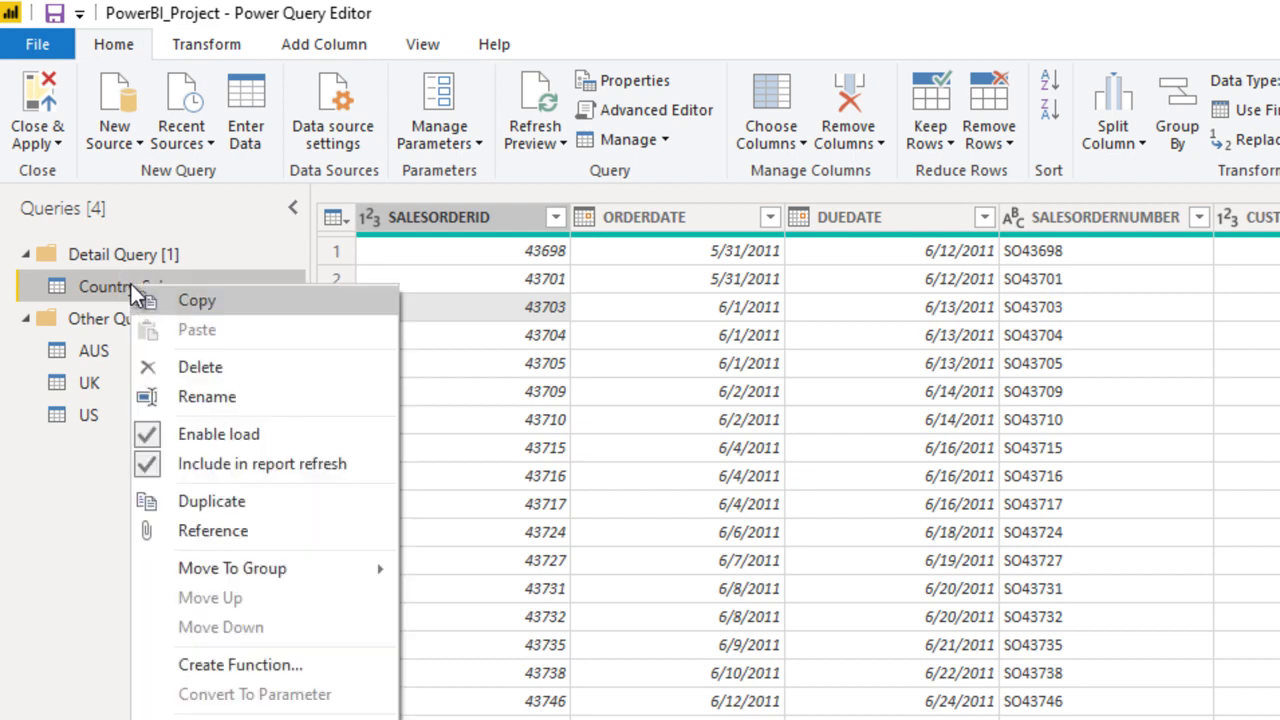
click(305, 506)
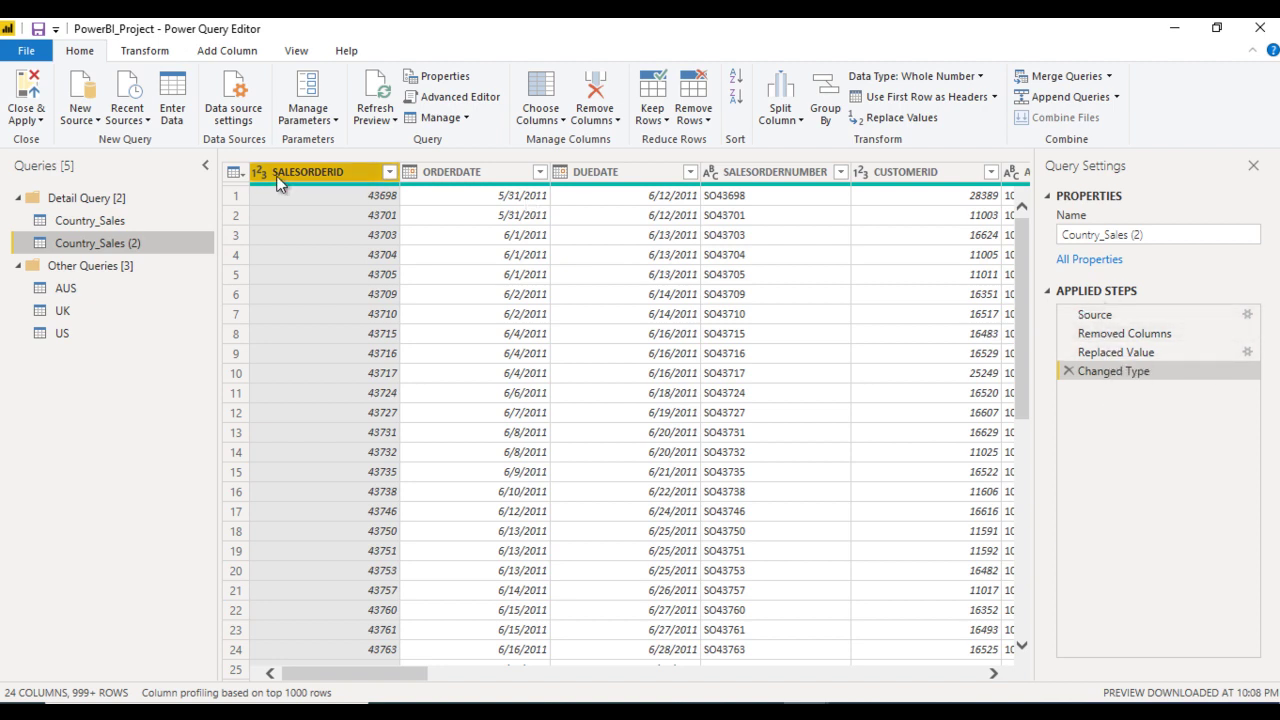
Compare Country_Sales (2) against the original Country_Sales, ending on Country_Sales.
click(115, 226)
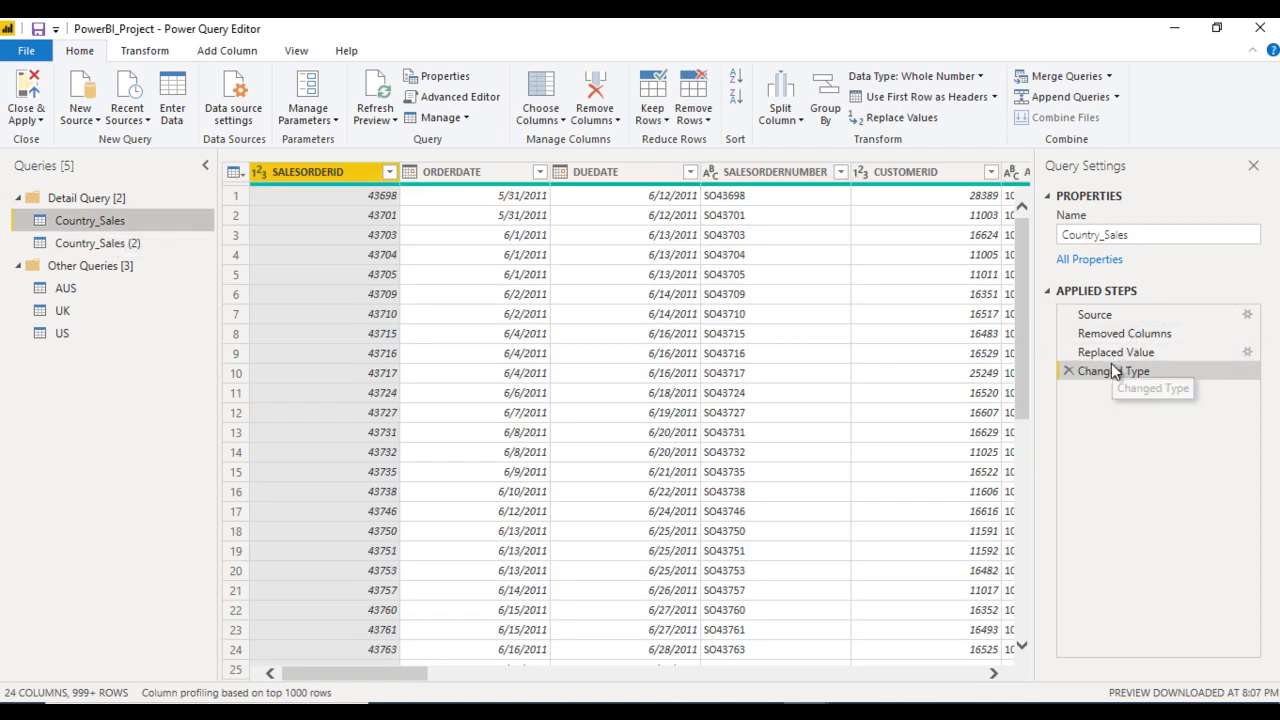
click(158, 243)
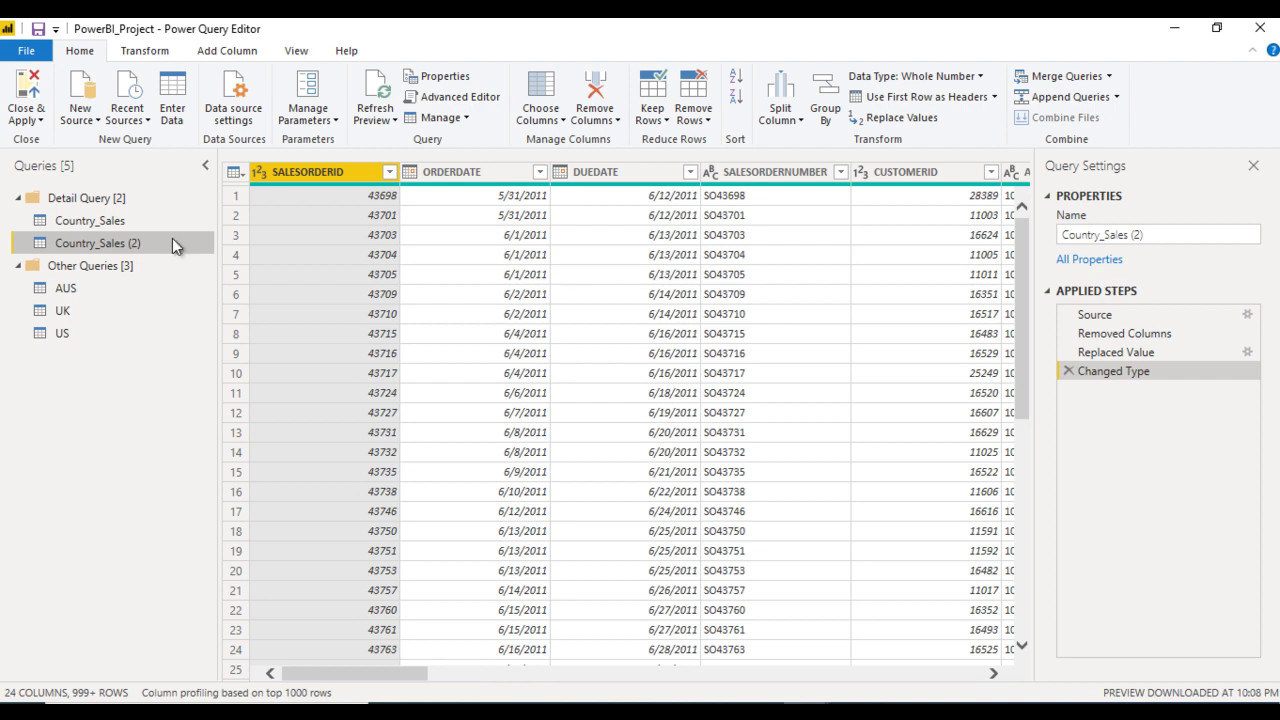
click(112, 224)
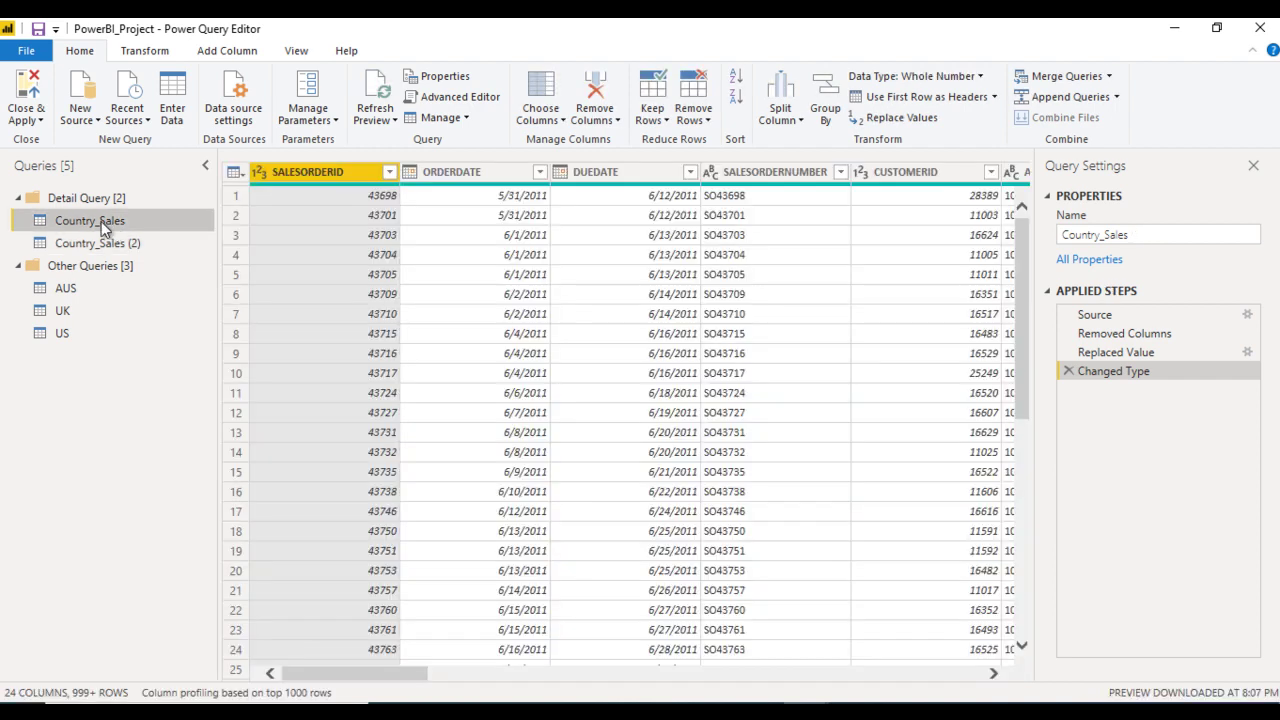
Add a Reference of Country_Sales, producing Country_Sales (3) with just a Source step.
right_click(94, 220)
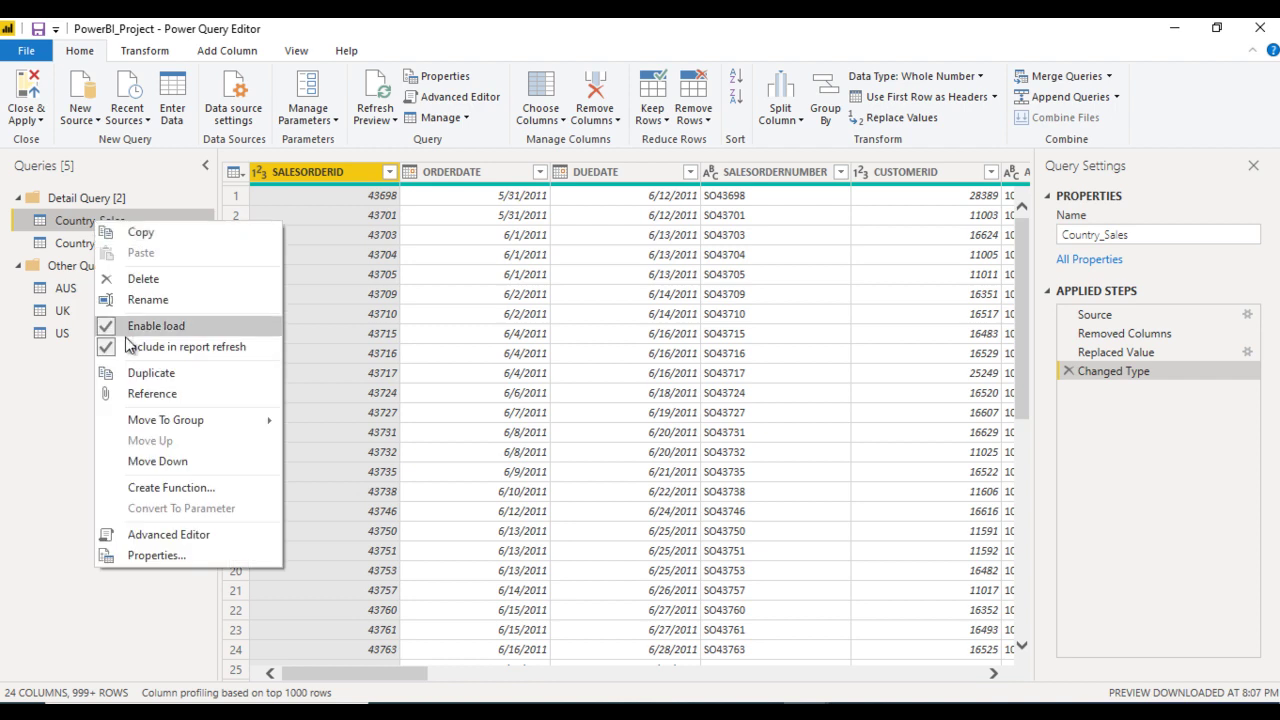
click(141, 399)
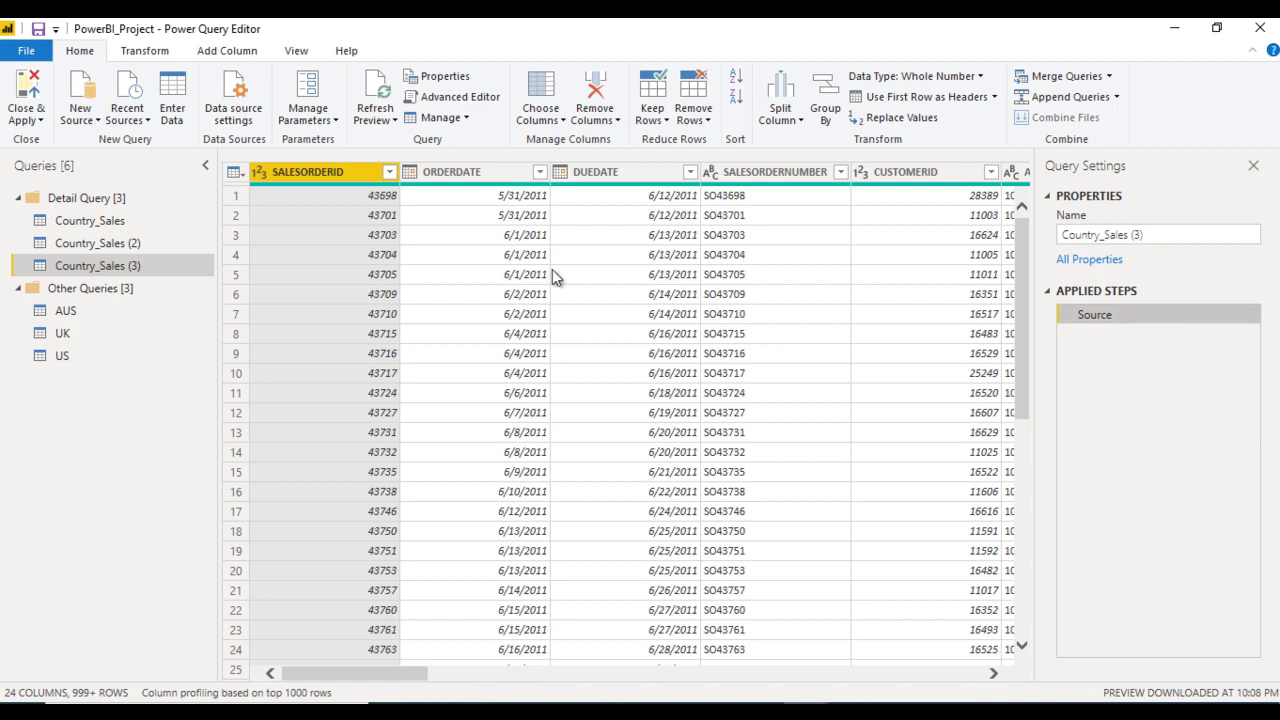
Contrast Country_Sales (2)'s Removed Columns to Changed Type steps with Country_Sales (3)'s lone Source step.
click(112, 222)
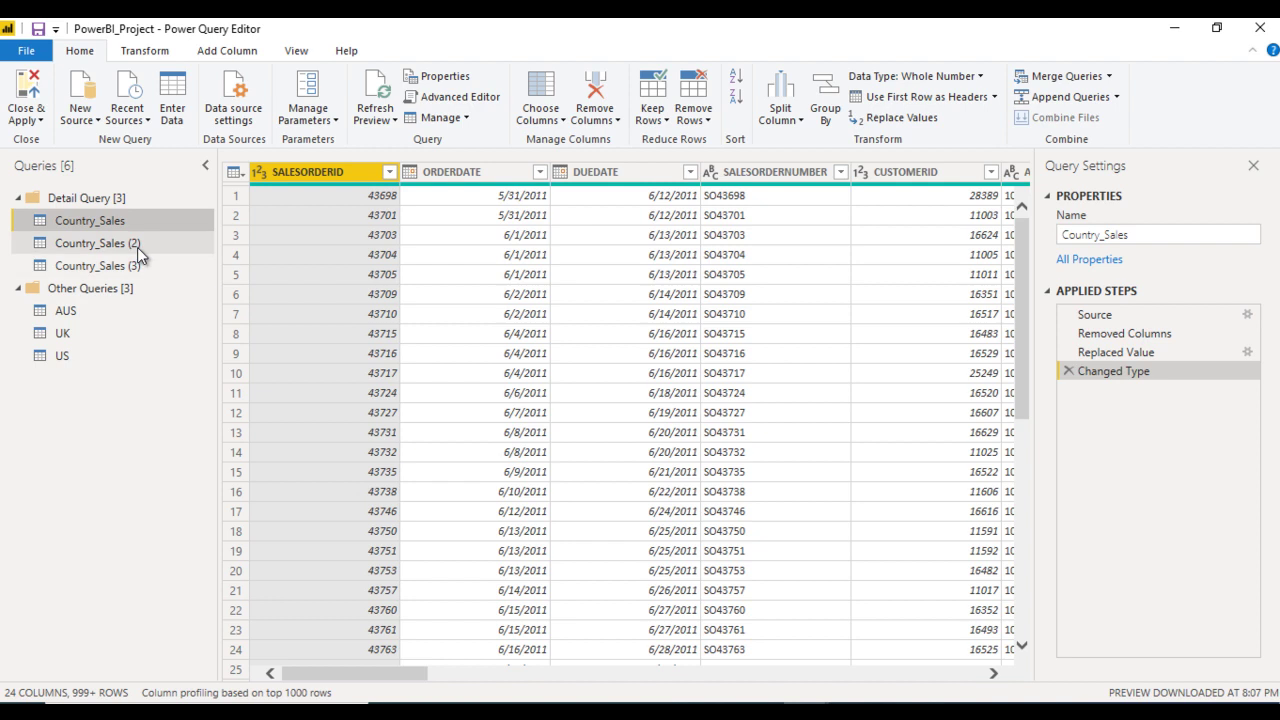
click(137, 248)
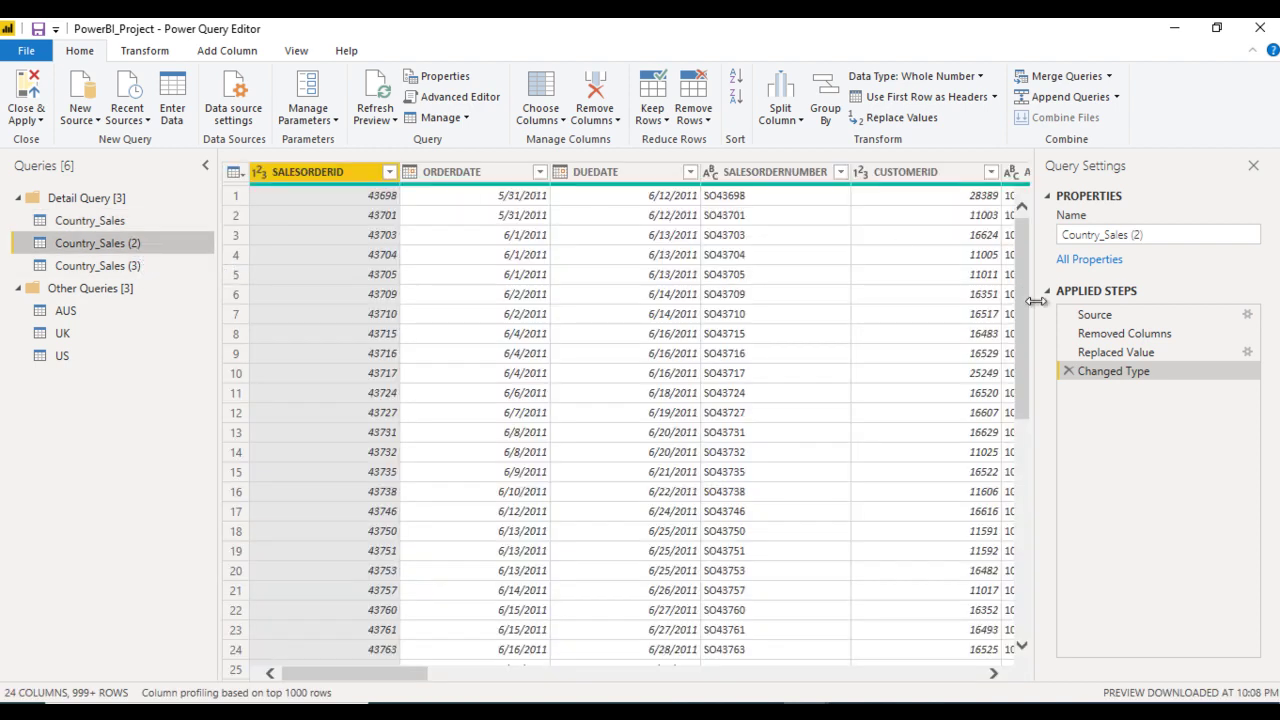
click(1107, 336)
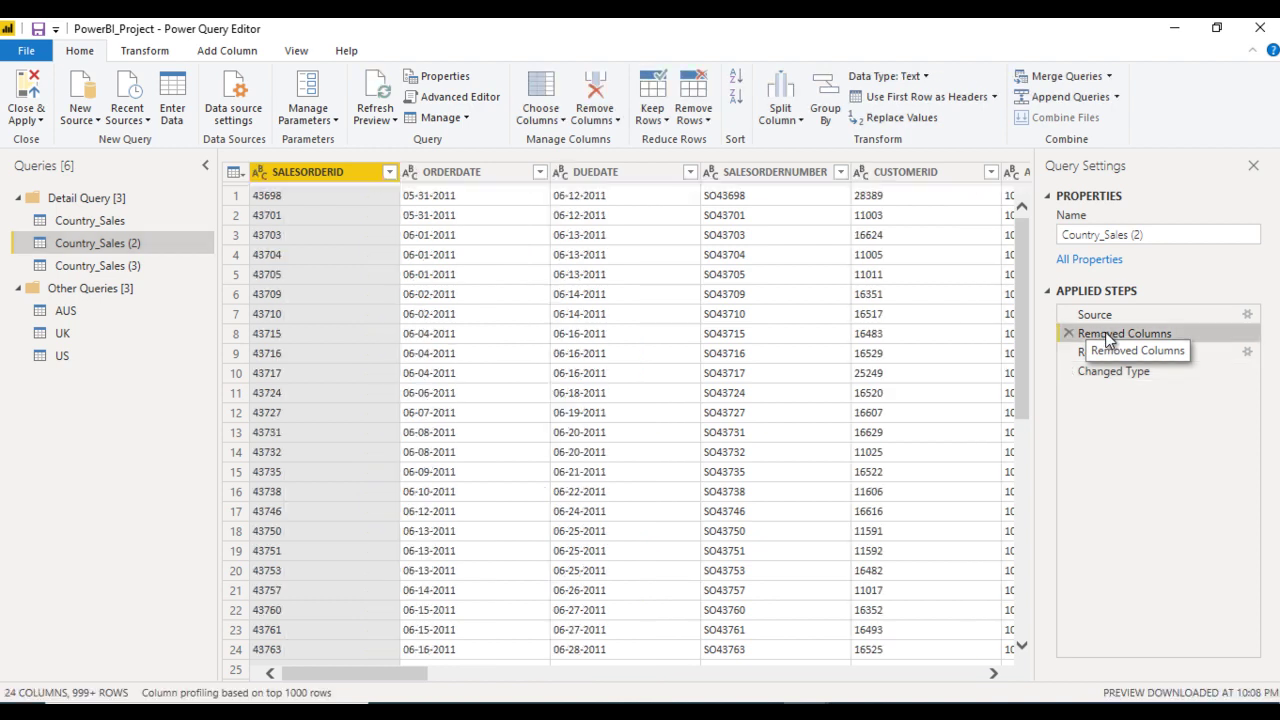
click(1107, 372)
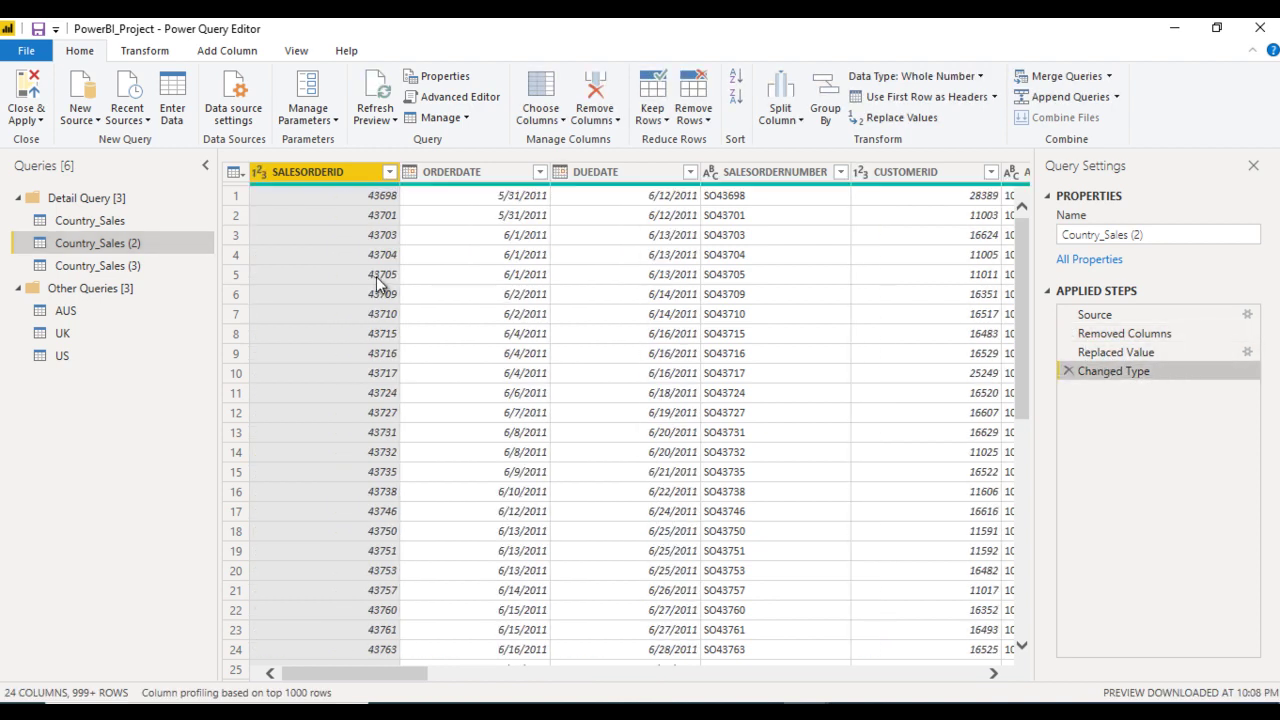
click(100, 265)
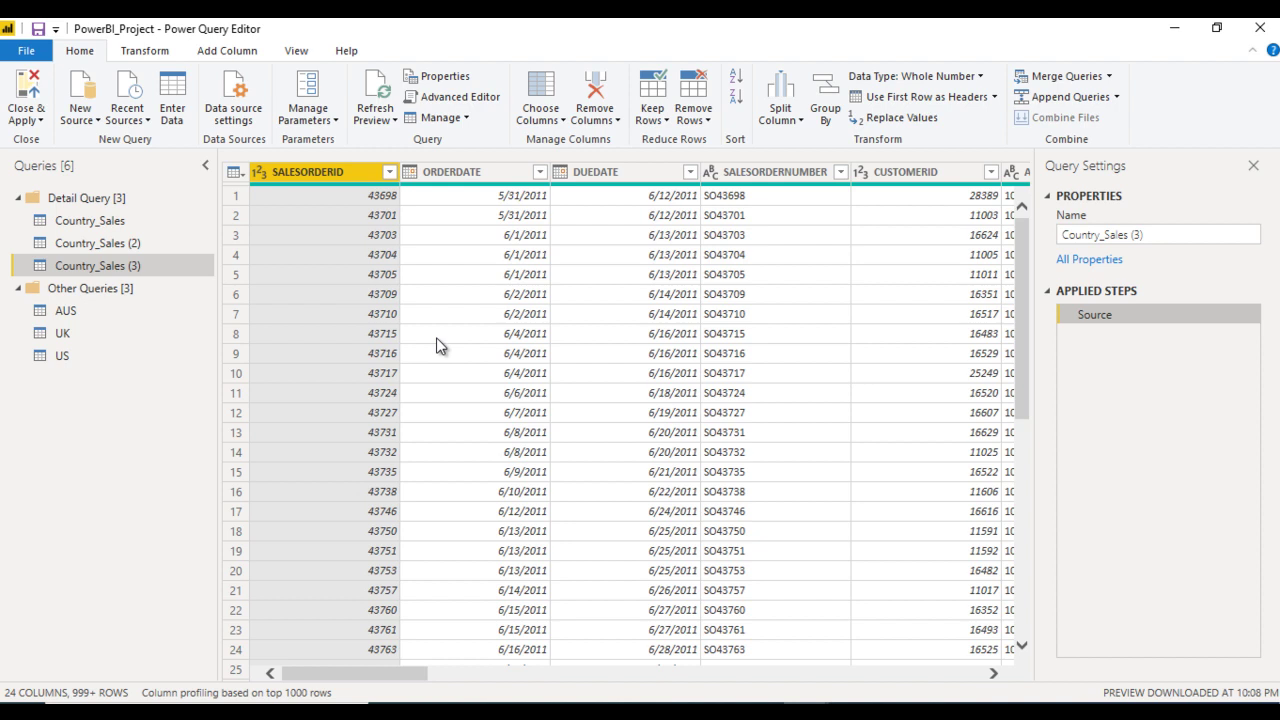
click(150, 243)
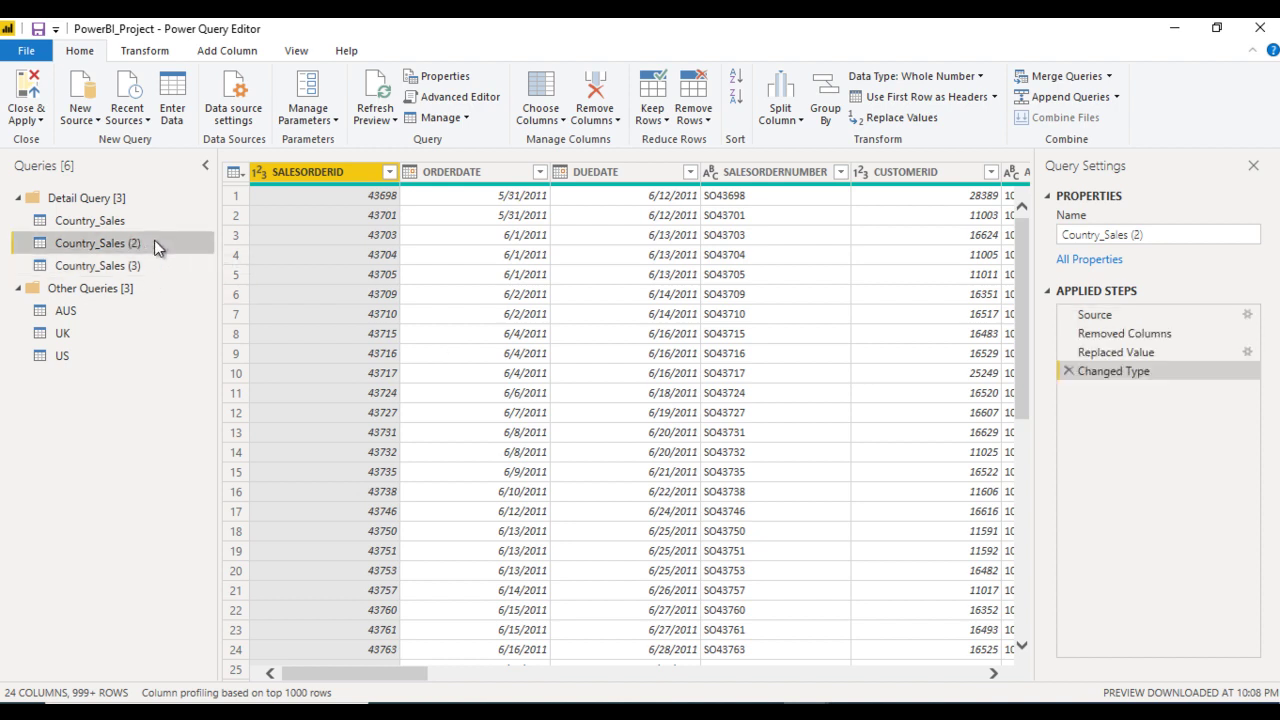
Delete the Country_Sales (2) query and switch to the star-schema diagram in Photos.
right_click(154, 243)
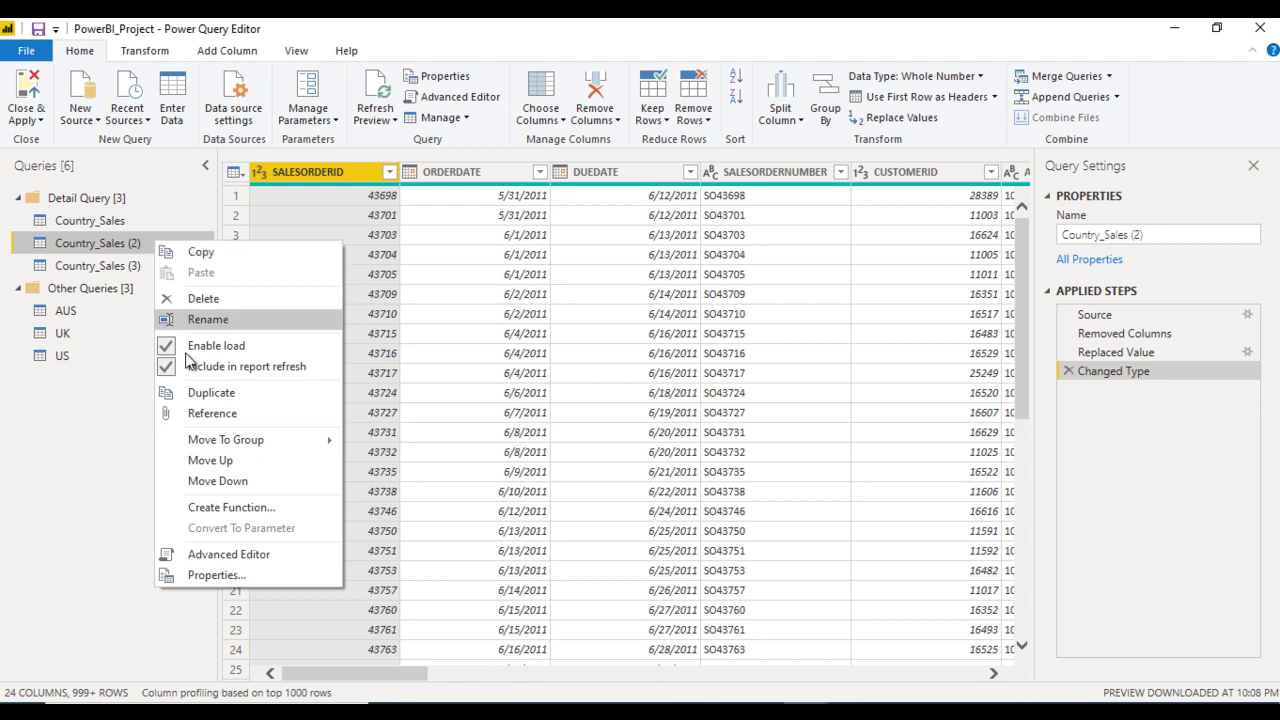
click(255, 296)
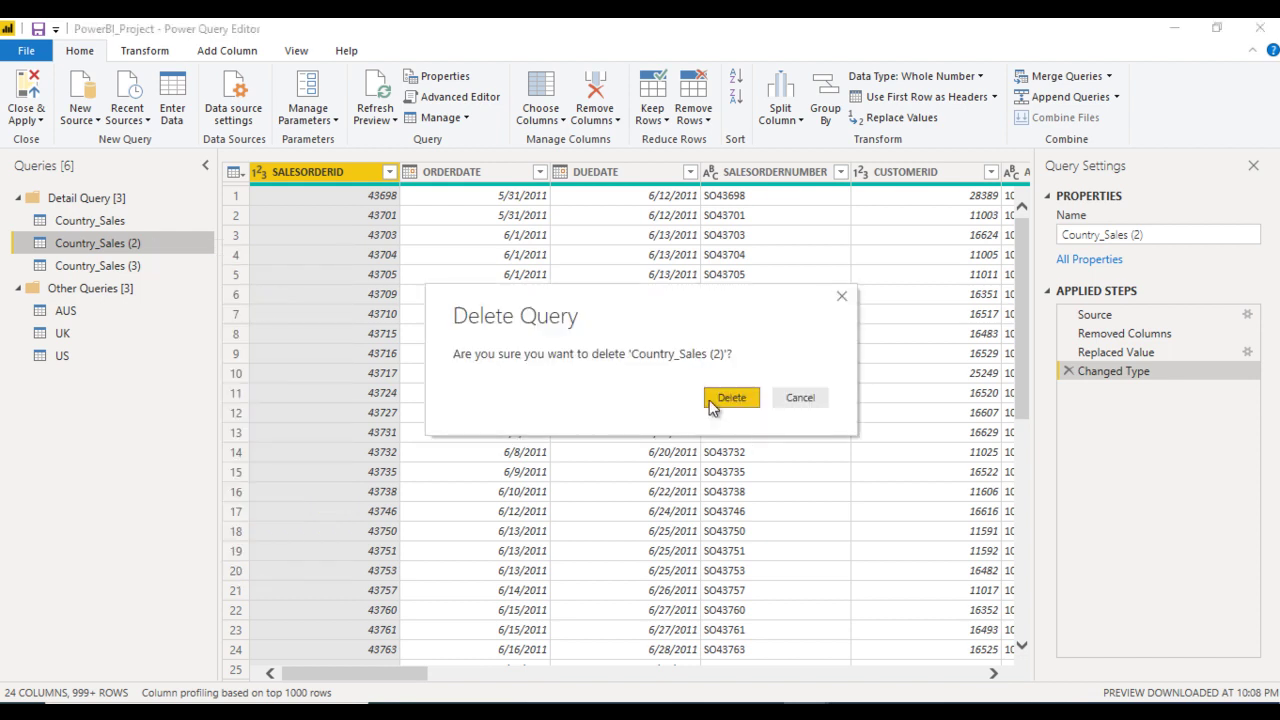
click(723, 399)
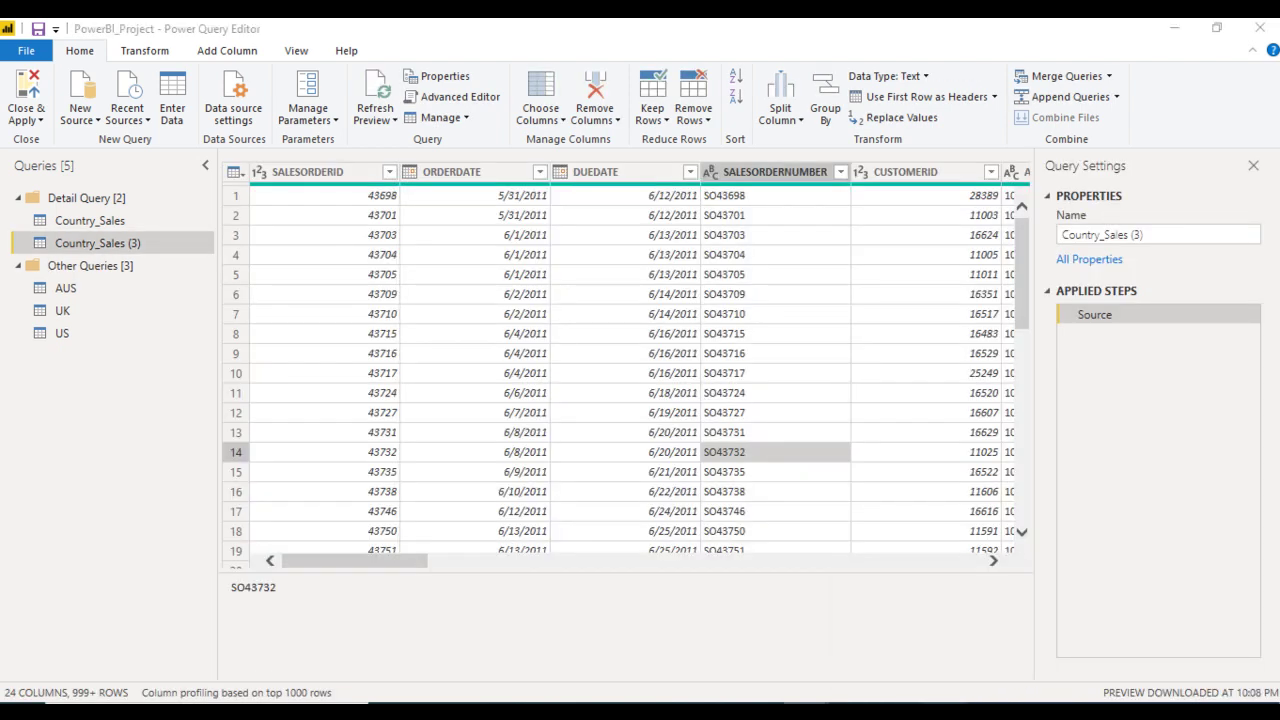
key(alt+Tab)
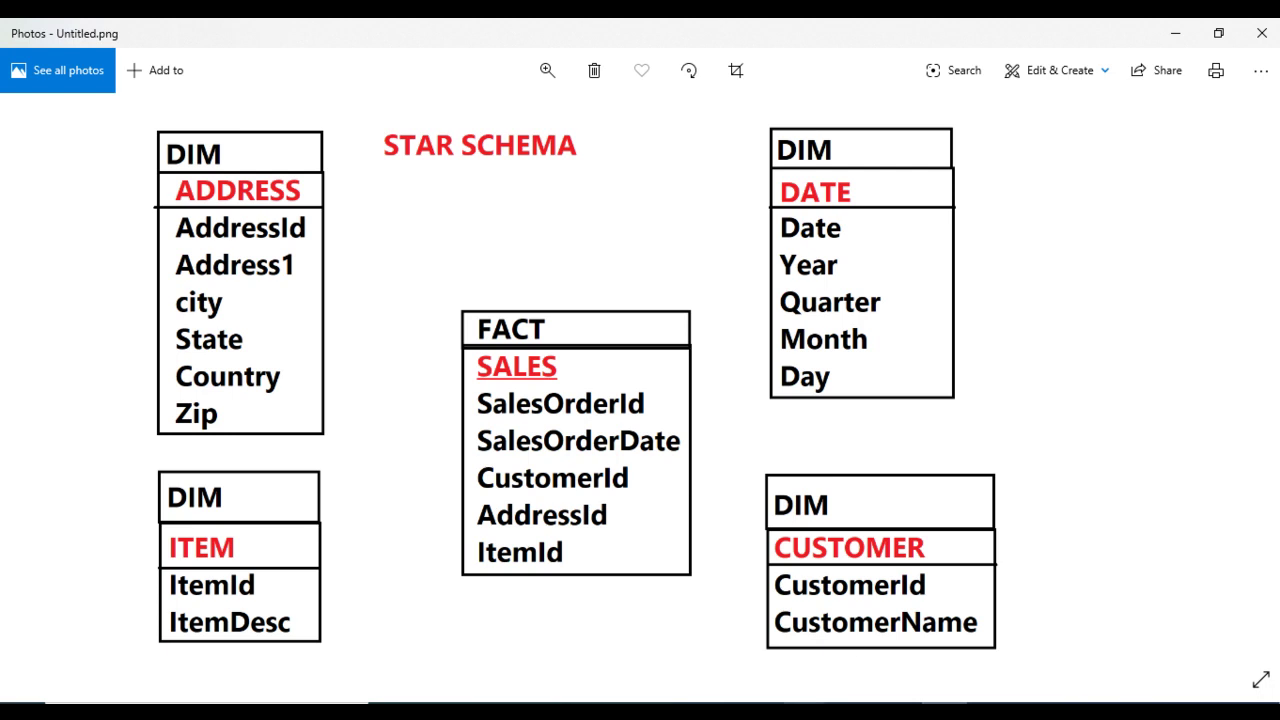
Check the DIM ADDRESS table's columns in the diagram and return to Power Query Editor.
click(880, 643)
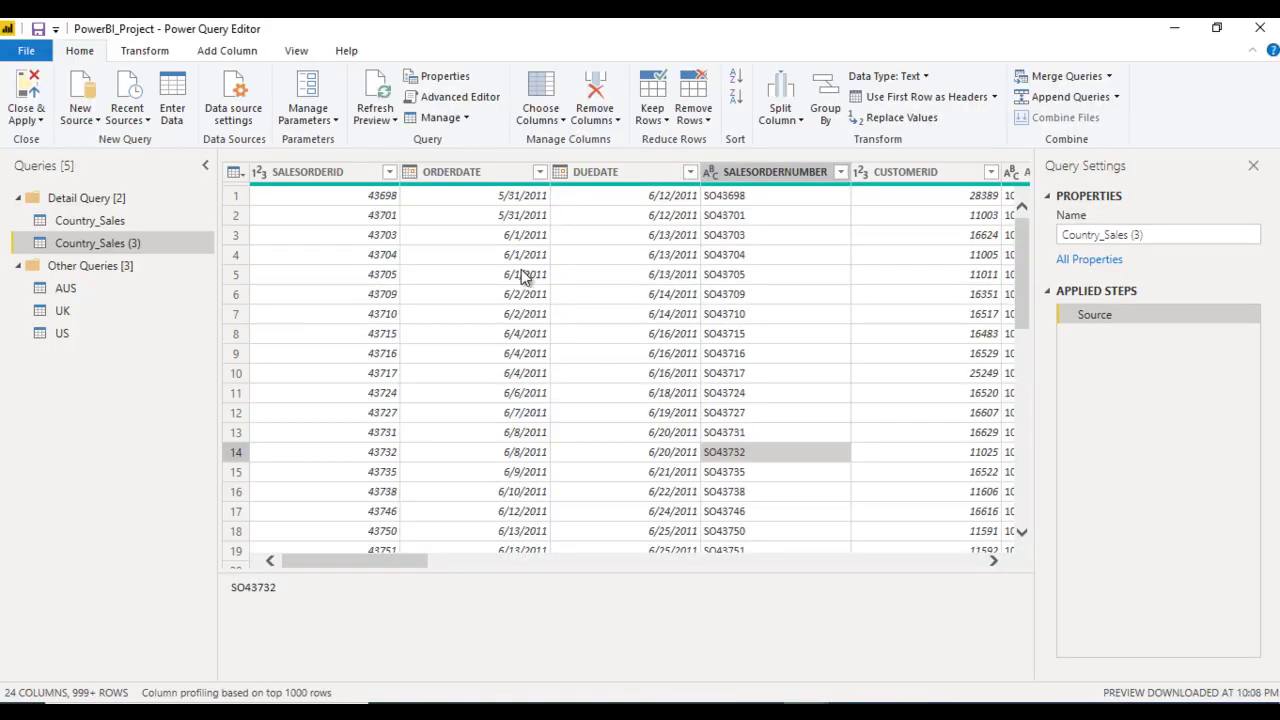
Rename the Country_Sales (3) query to 'DIM-Address'.
double_click(144, 244)
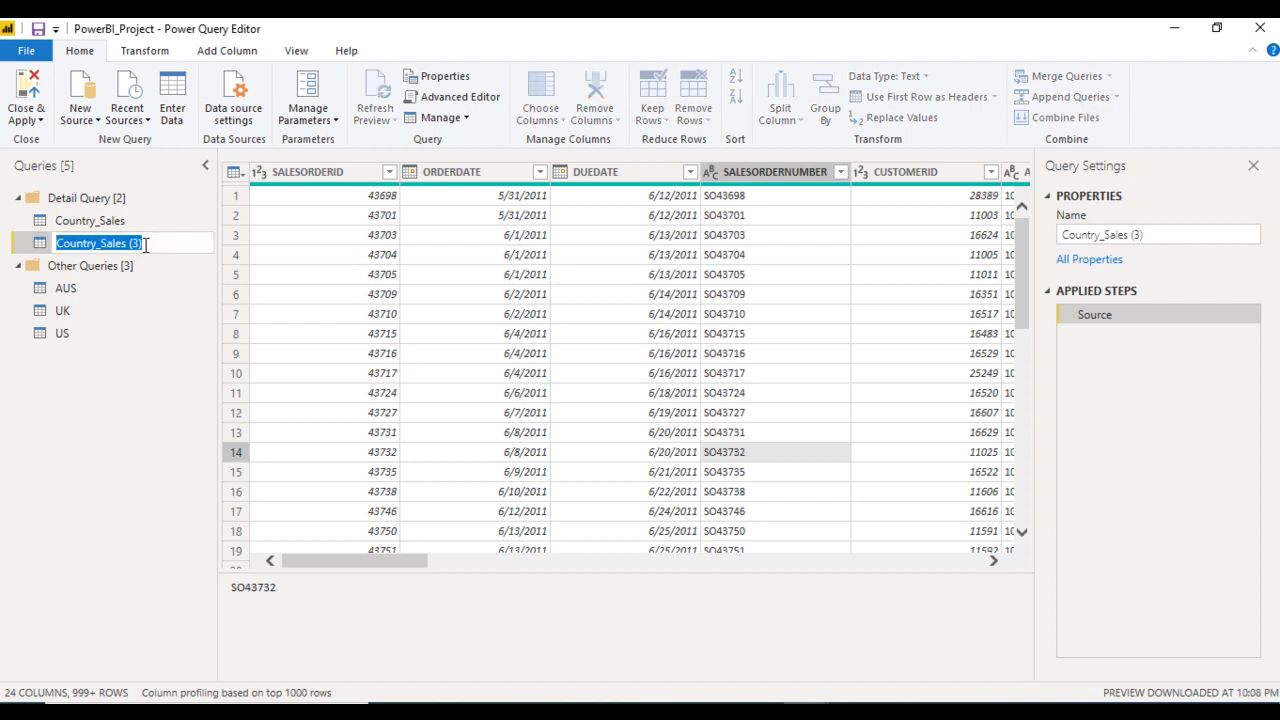
text(DIM)
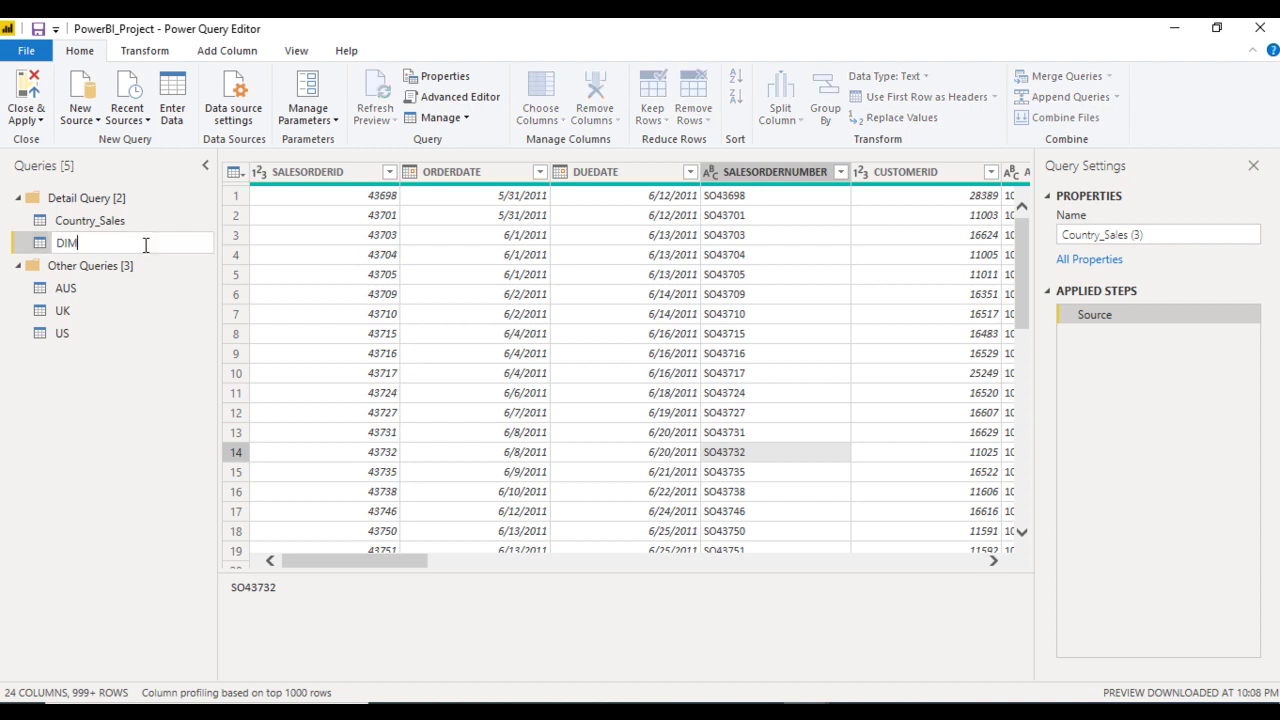
text(-Address)
key(Return)
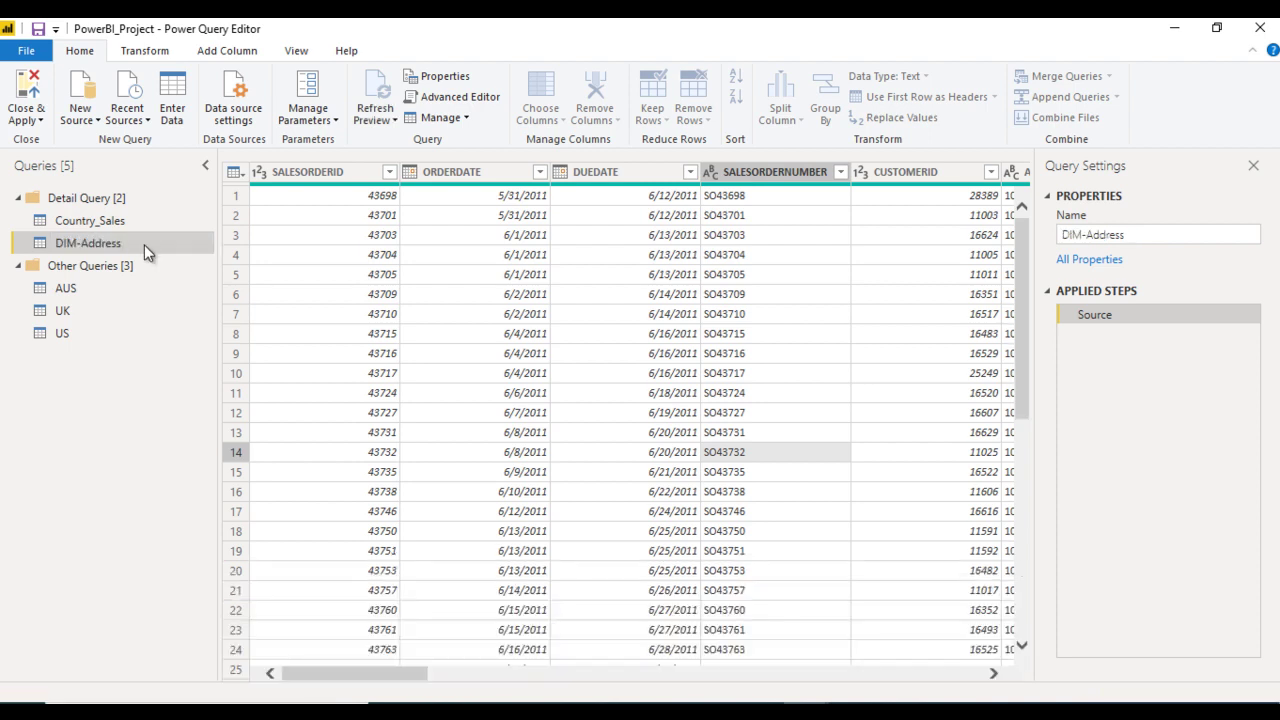
click(521, 298)
In Choose Columns, clear all columns and tick ADDRESSID, ADDRESSLINE1, city, POSTALCODE and COUNTRY_NAME.
click(327, 172)
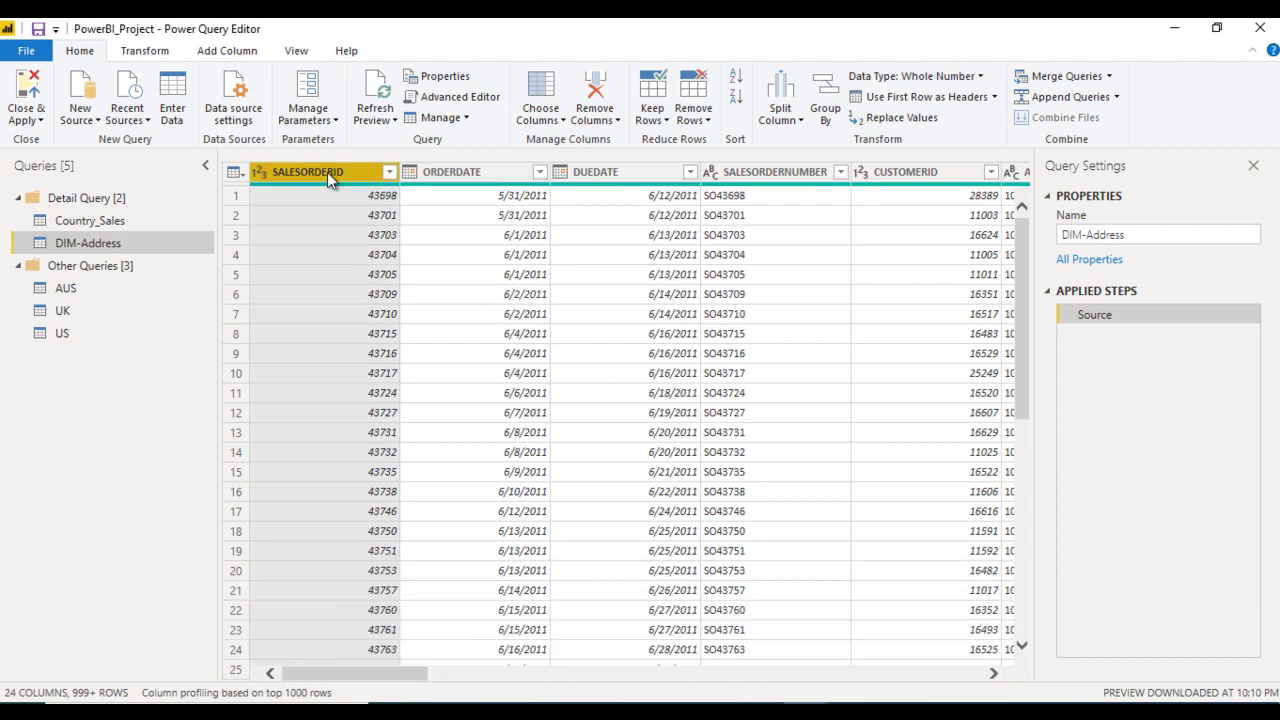
click(488, 298)
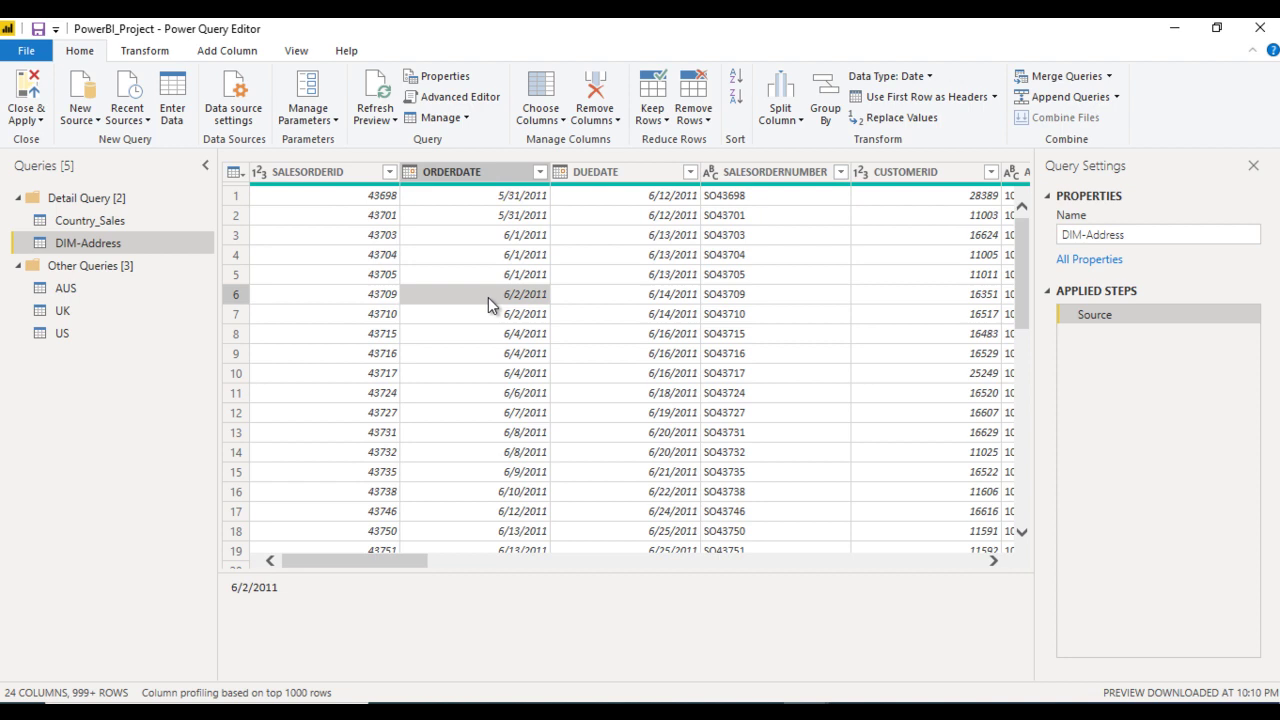
click(548, 116)
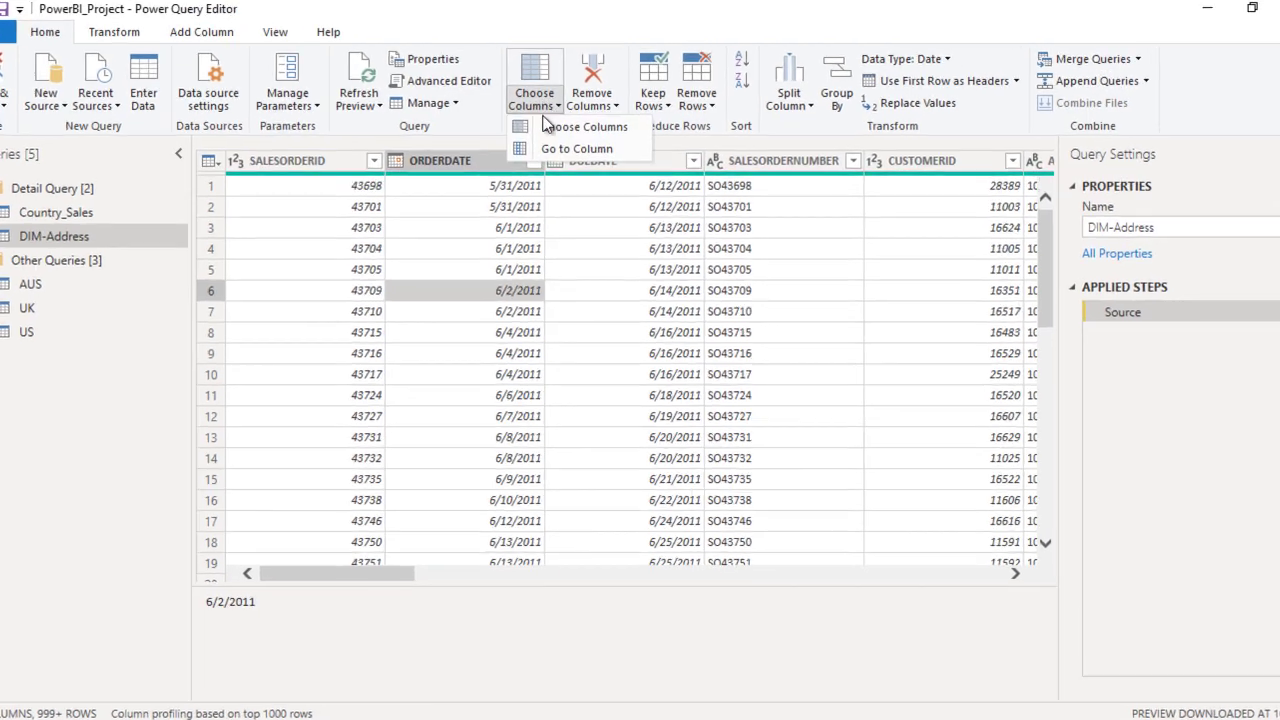
click(552, 127)
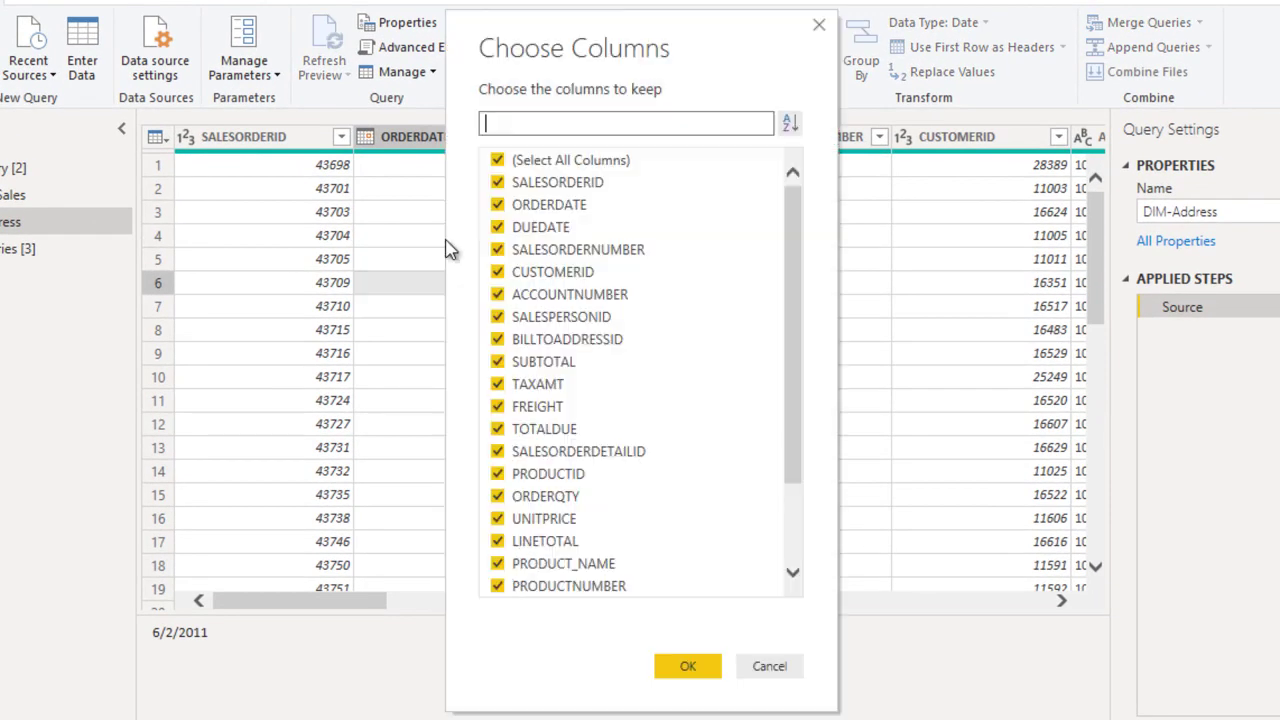
click(530, 163)
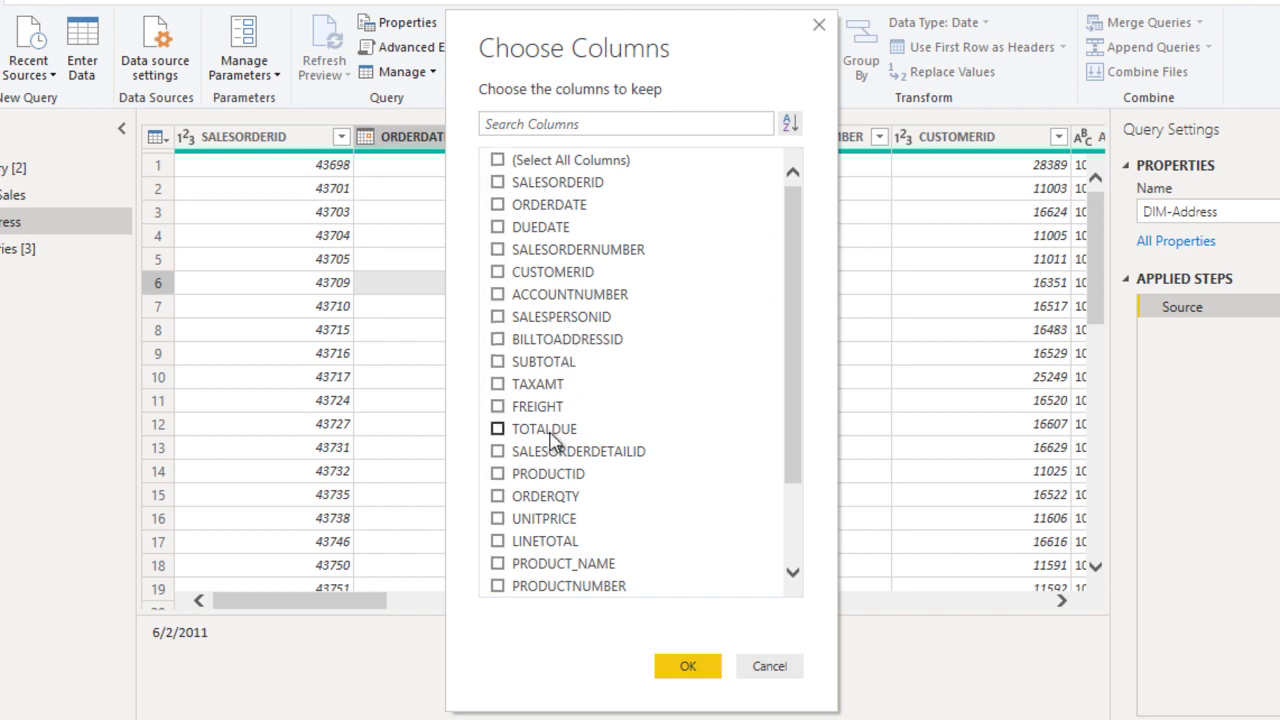
click(794, 548)
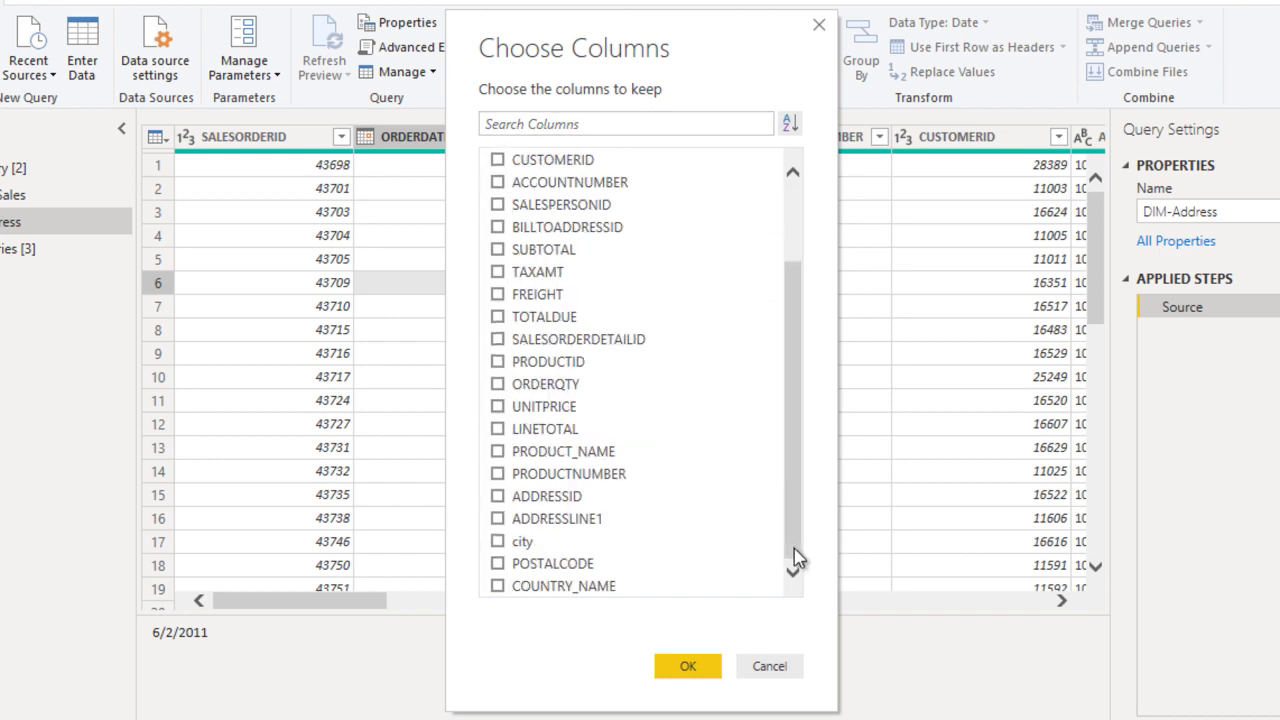
click(527, 500)
click(528, 518)
click(522, 545)
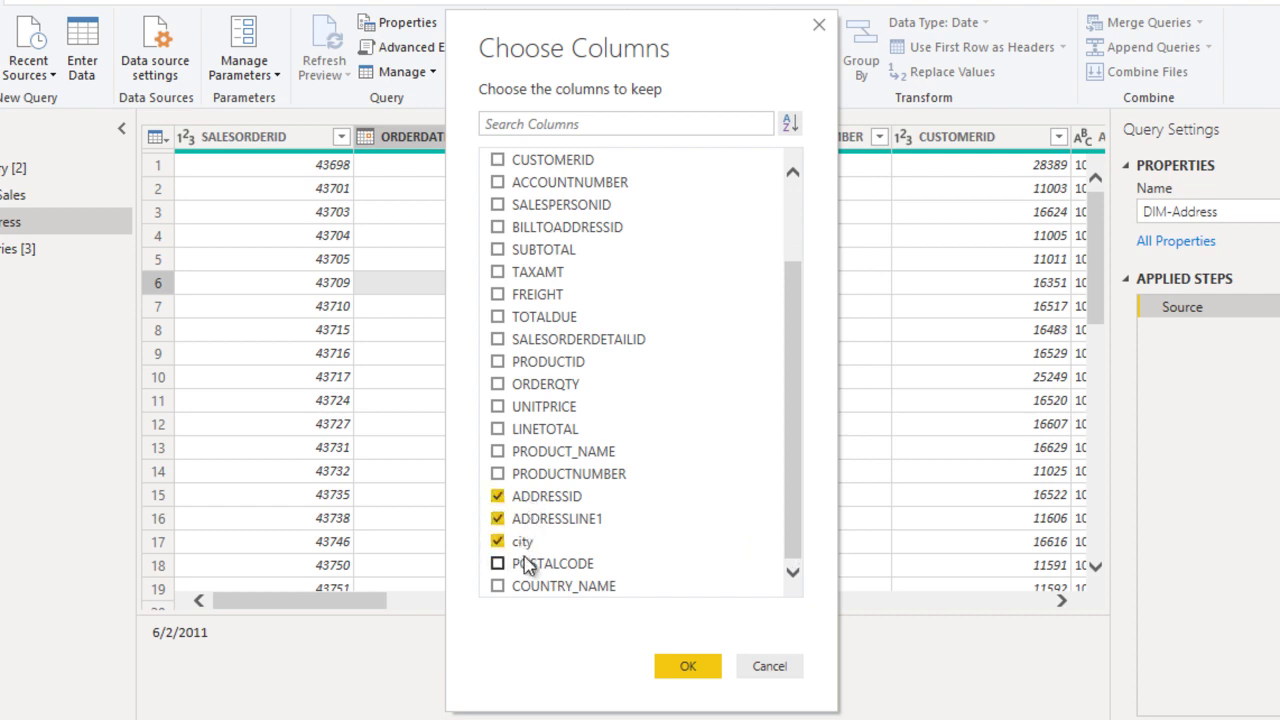
click(530, 564)
click(538, 590)
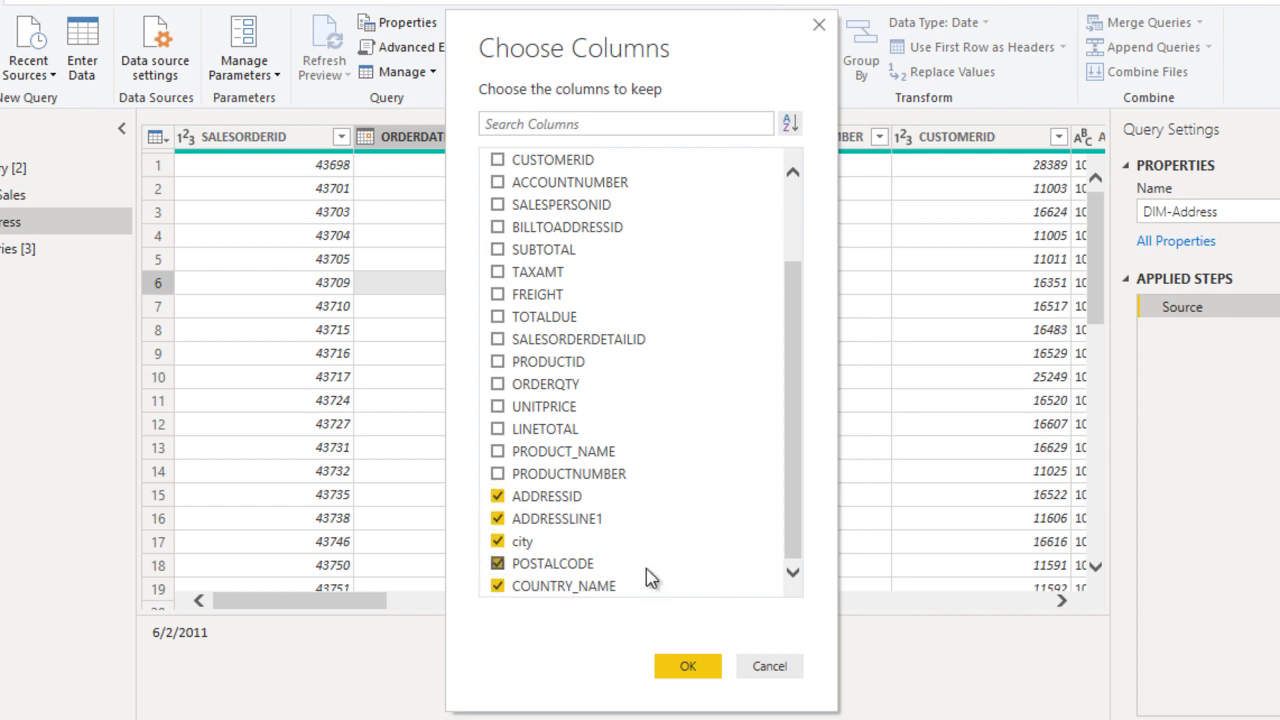
click(688, 666)
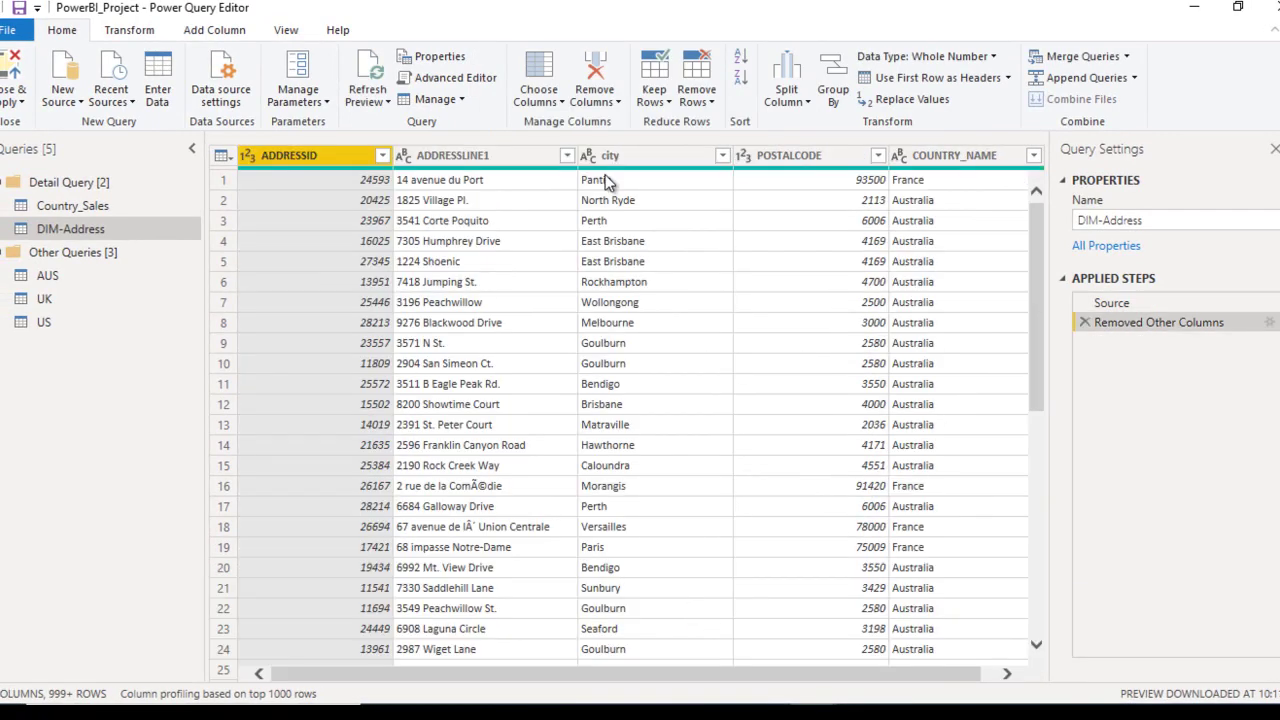
Select all five address columns, ADDRESSID through COUNTRY_NAME.
click(466, 330)
click(356, 200)
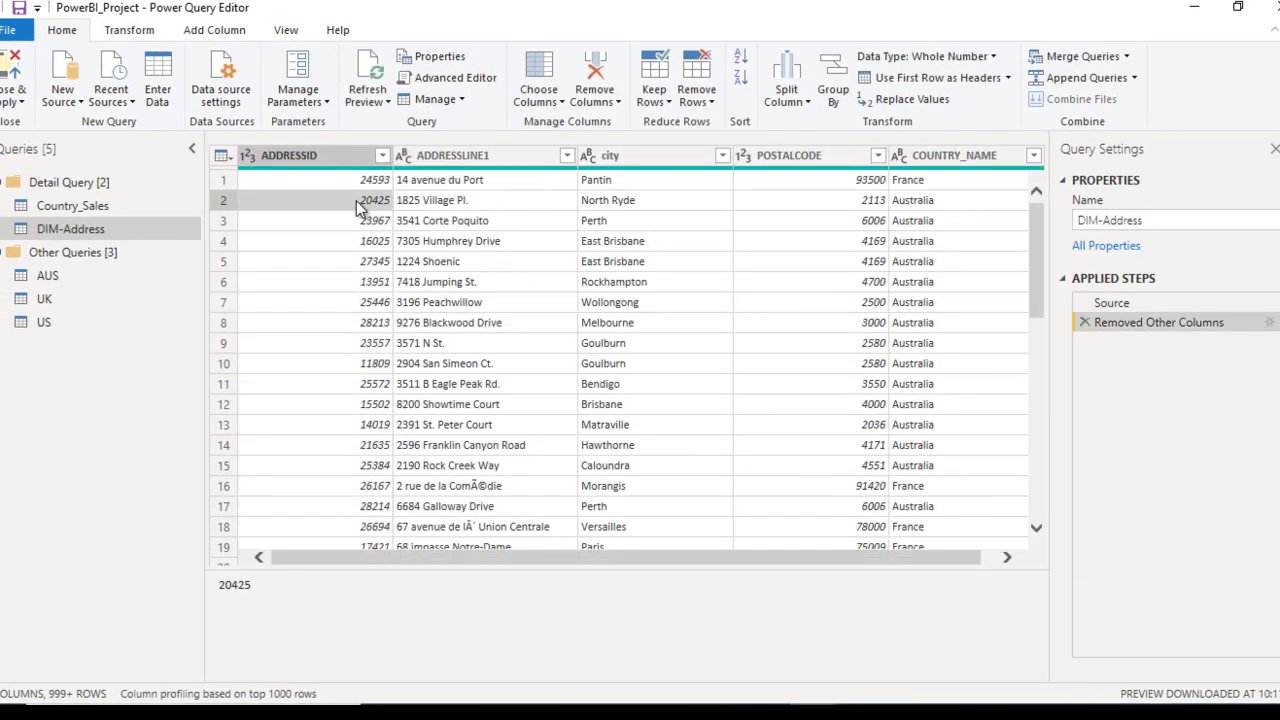
key(Up)
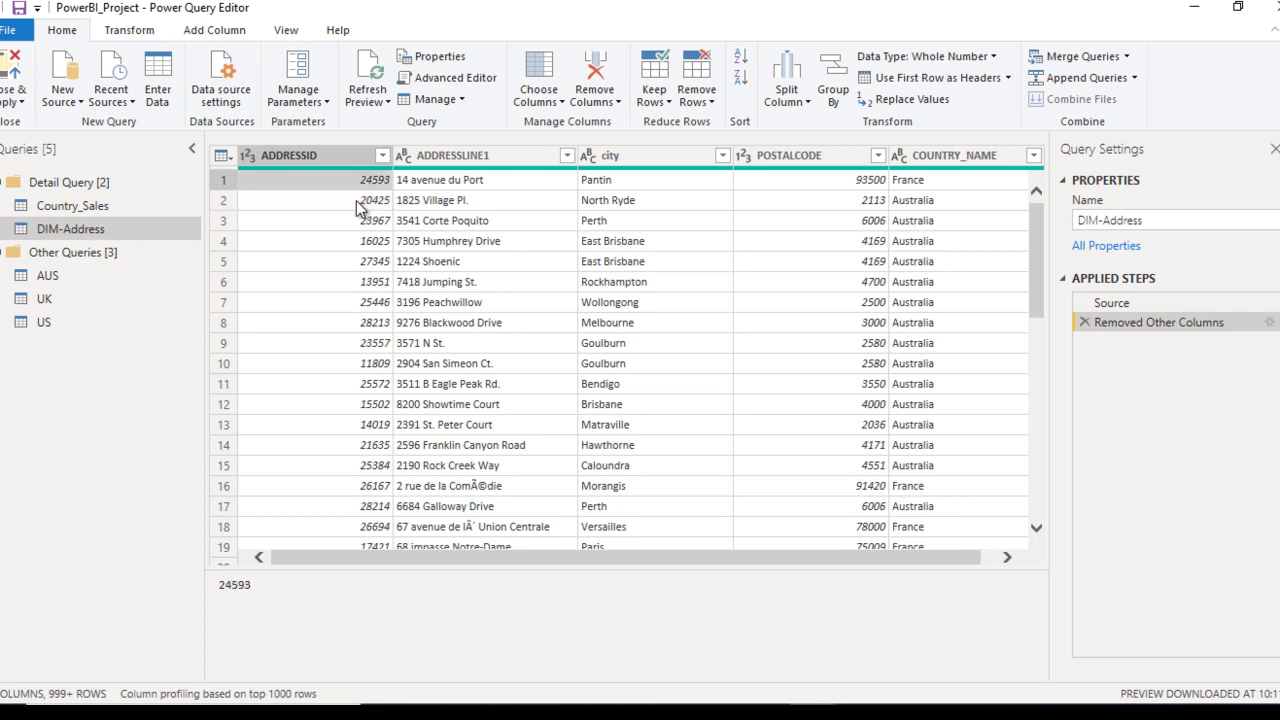
key(ctrl+space)
key(Right)
key(Right)
key(Right)
key(Right)
key(Left)
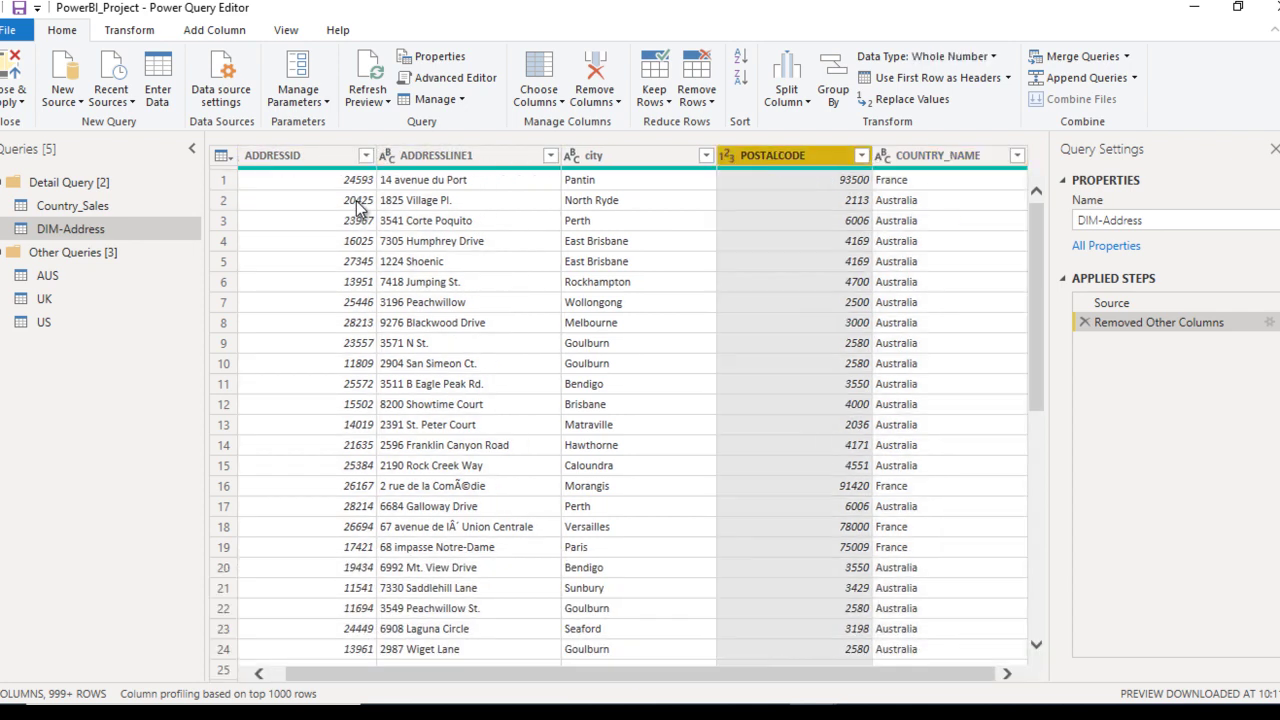
Apply Remove Rows > Remove Duplicates across the selected columns.
click(699, 104)
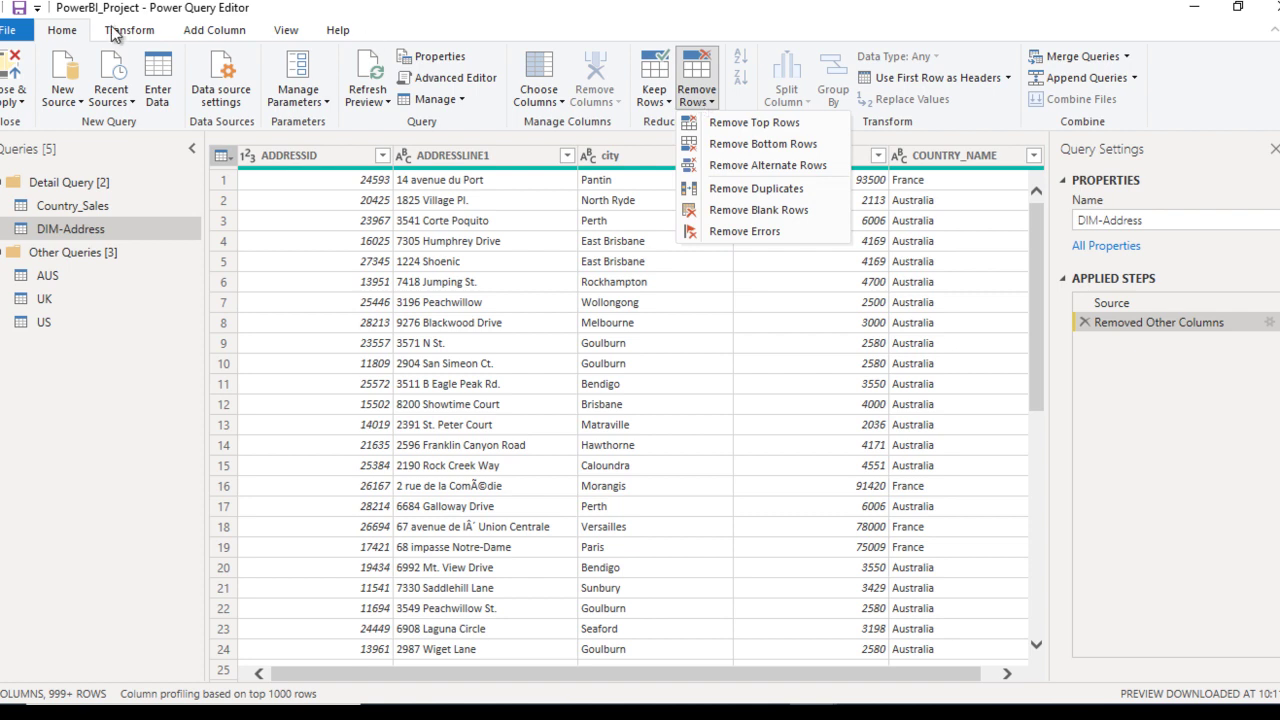
click(78, 34)
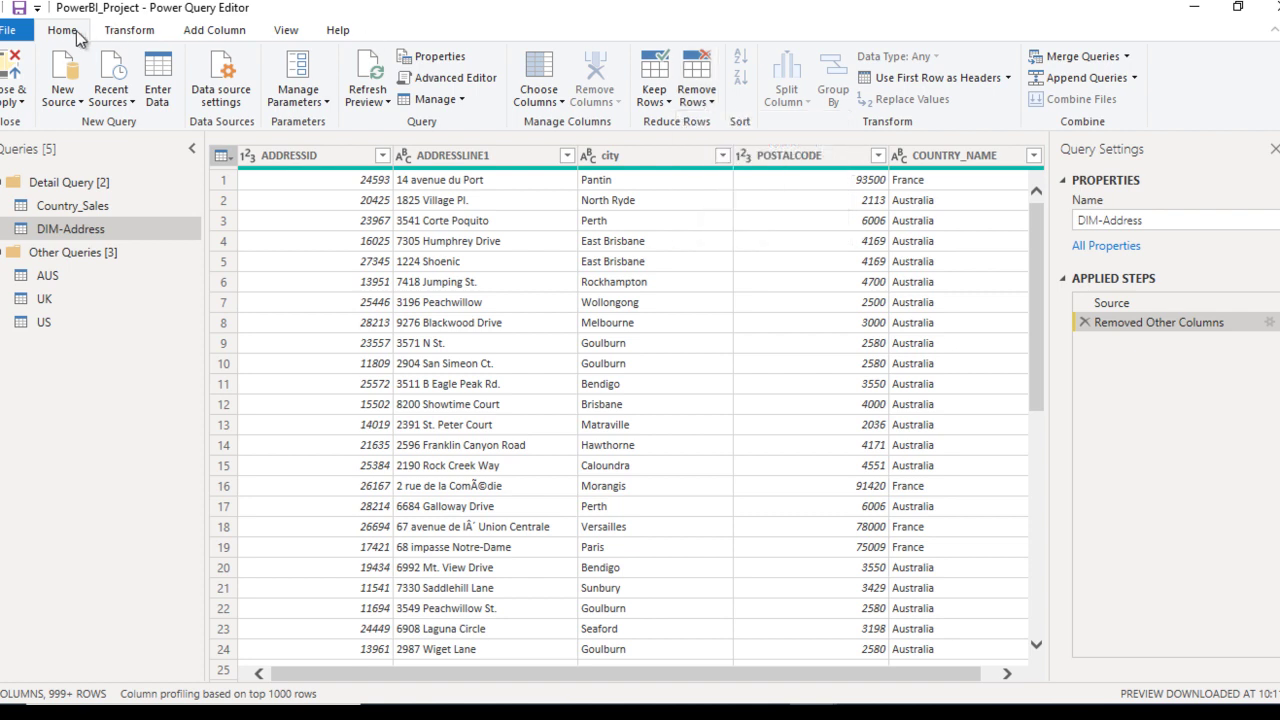
click(697, 87)
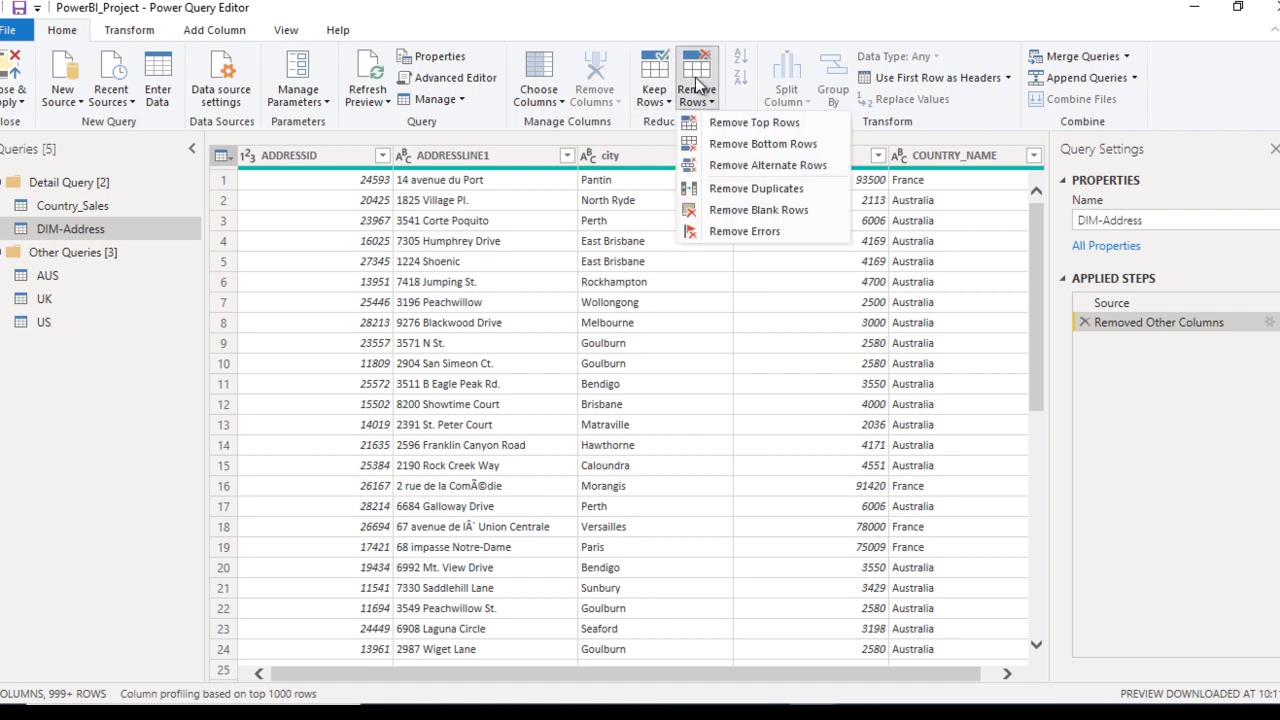
click(771, 191)
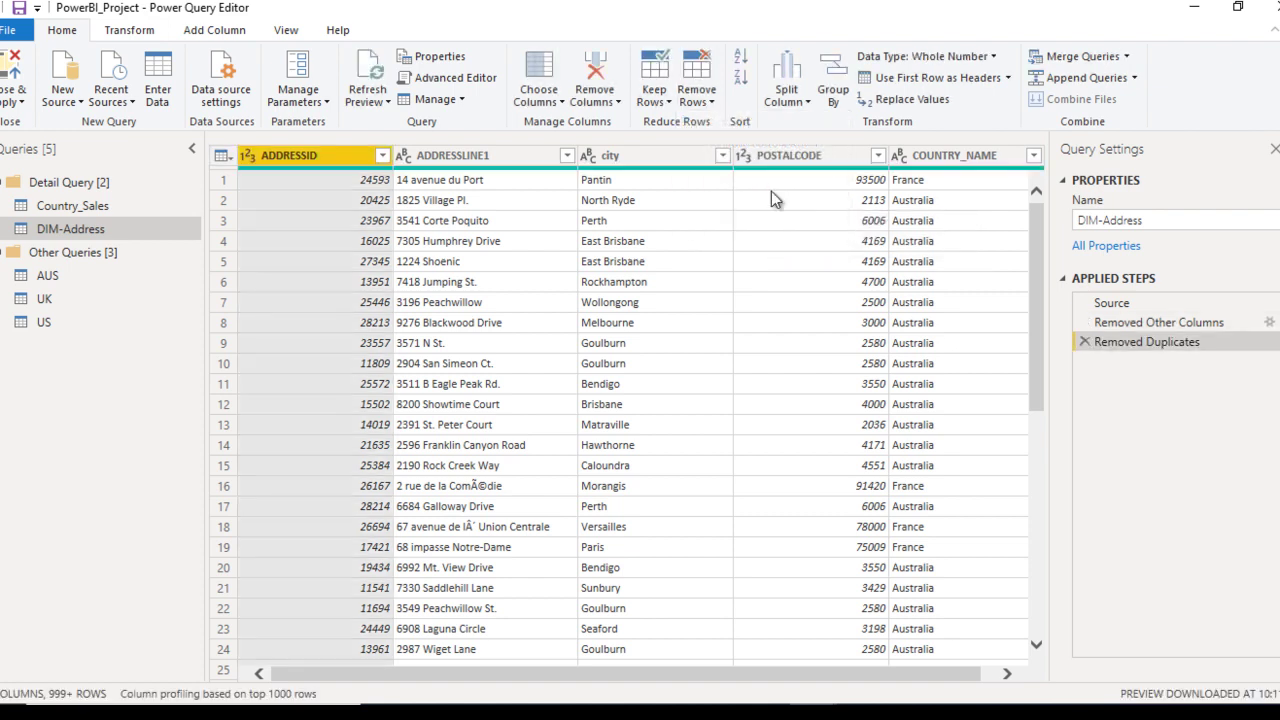
click(589, 268)
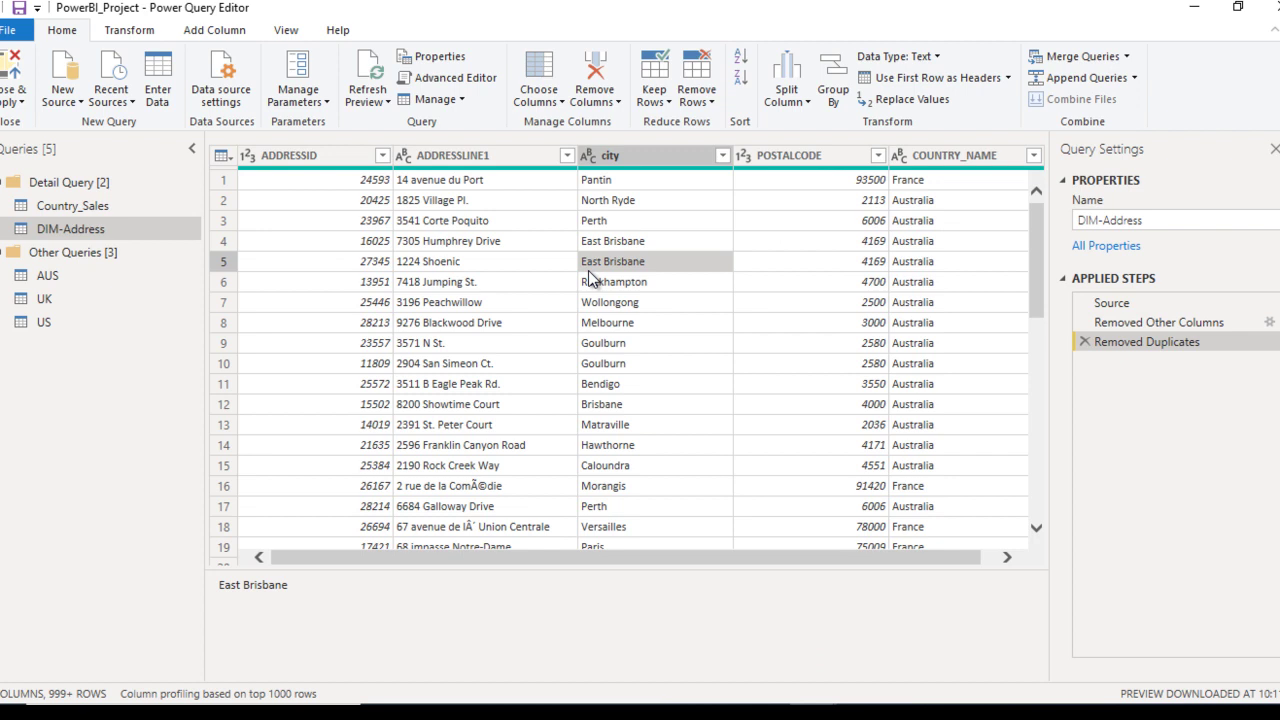
Review the deduplicated rows, led by ADDRESSID 24593 in Pantin, France, then switch to Photos.
key(Up)
key(Up)
key(Up)
key(Up)
key(Left)
key(Left)
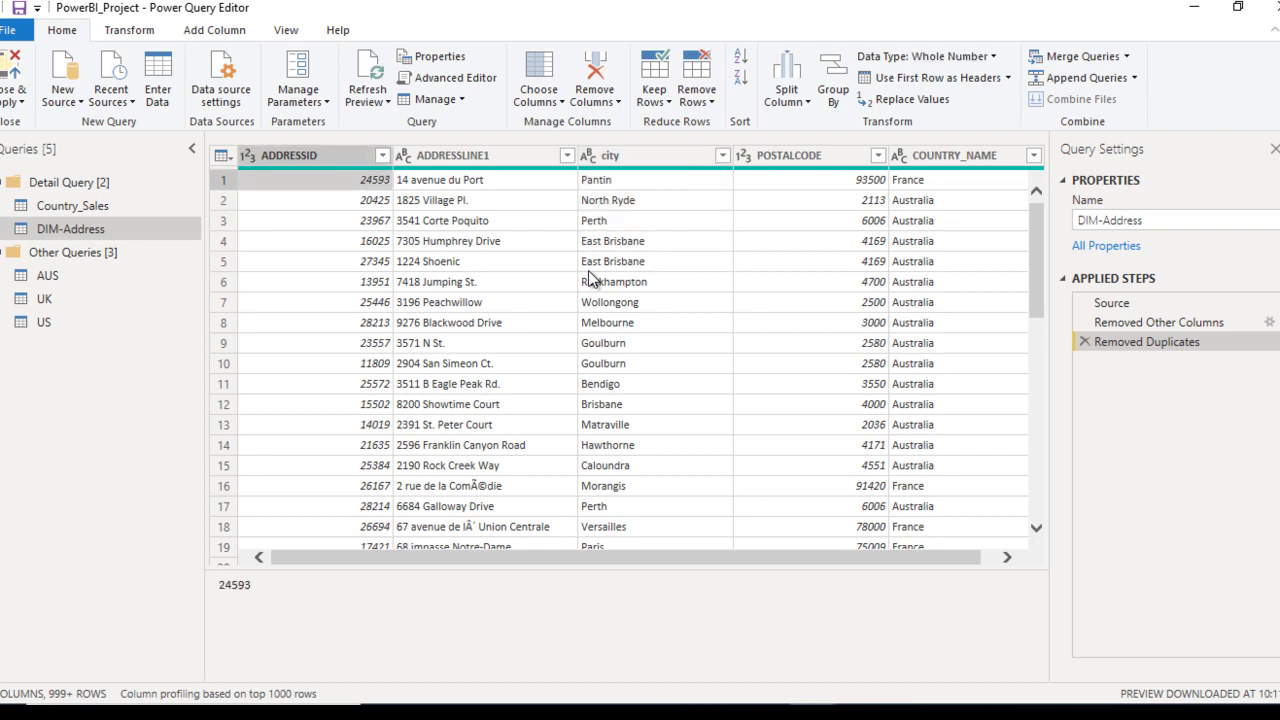
key(Right)
key(Right)
key(Right)
key(Right)
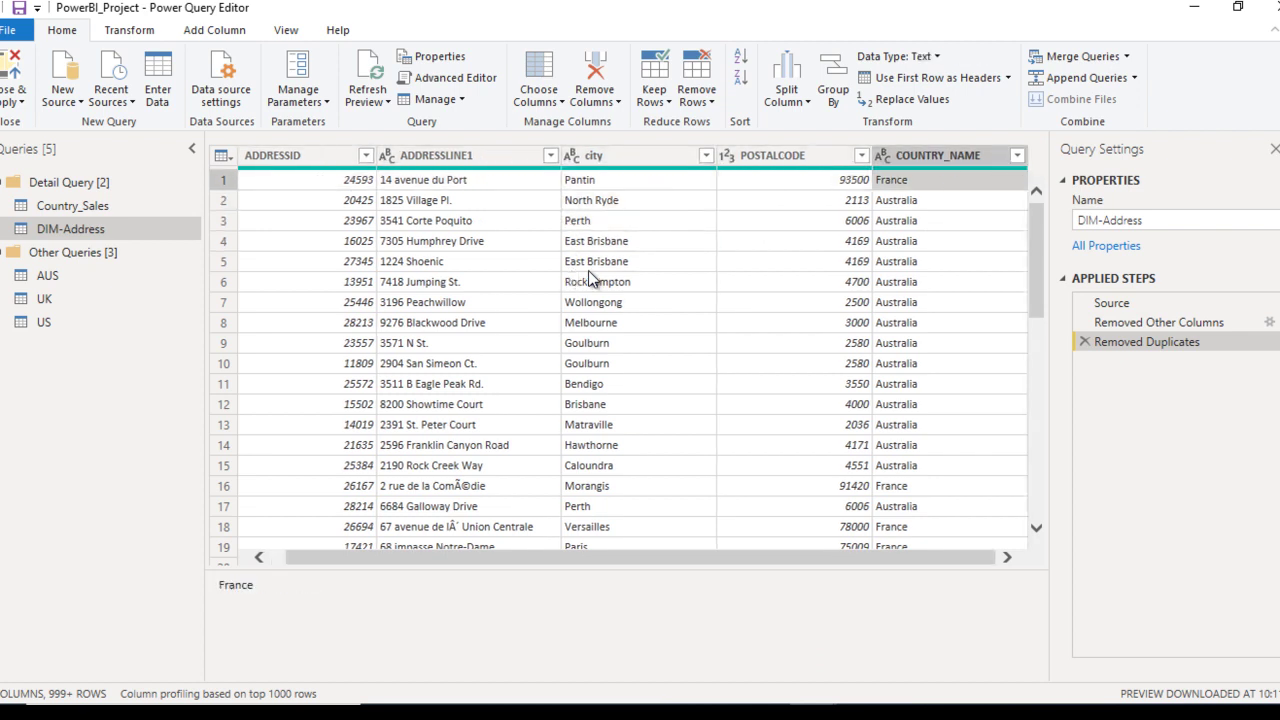
key(Home)
key(Down)
click(326, 177)
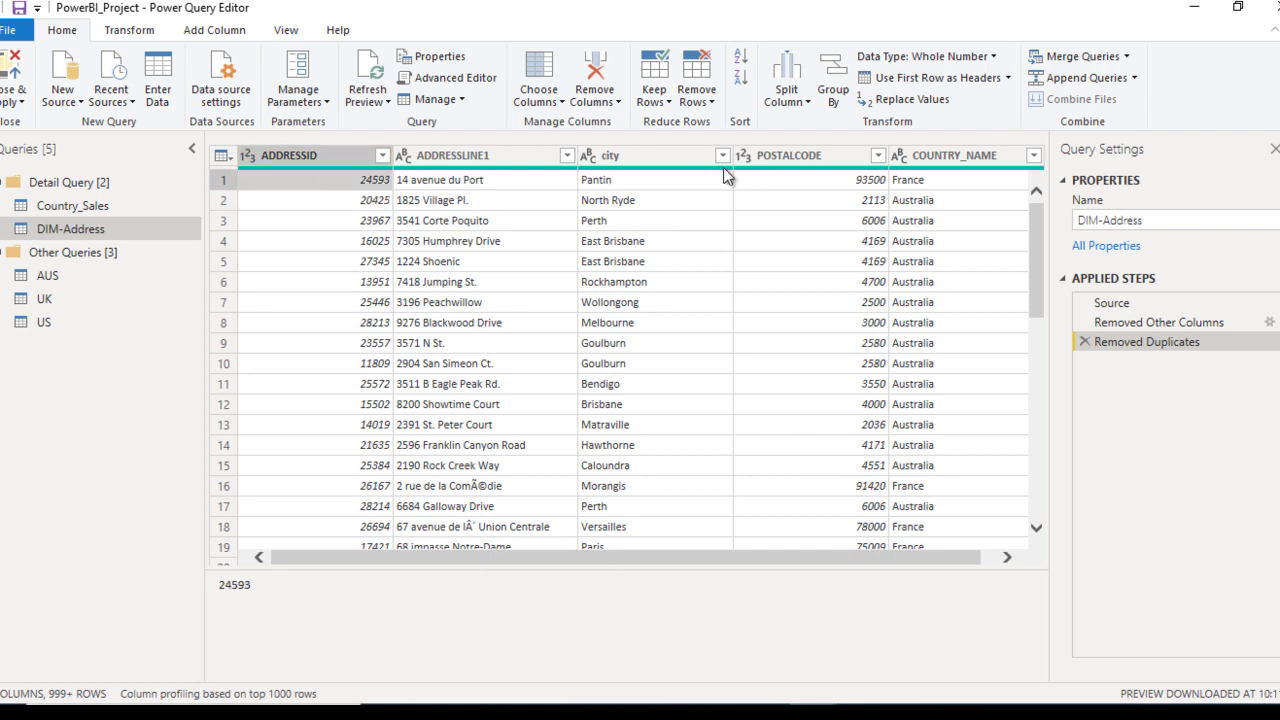
click(933, 186)
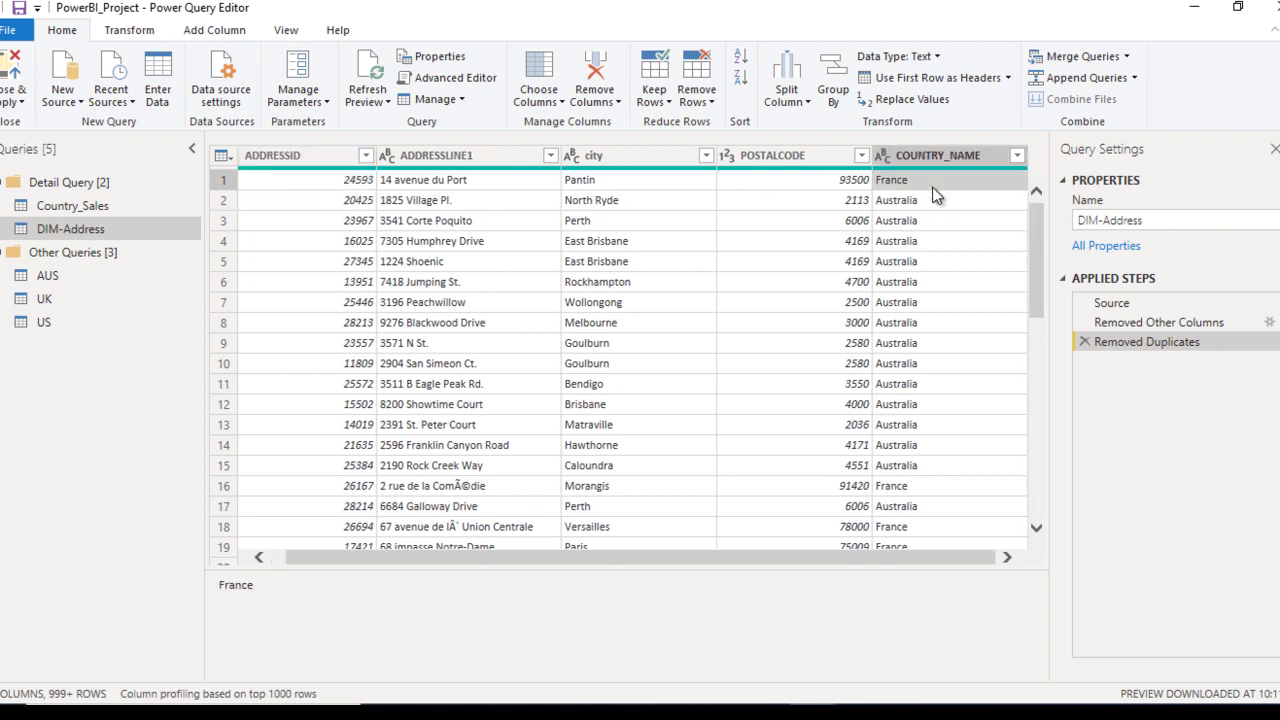
key(alt+Tab)
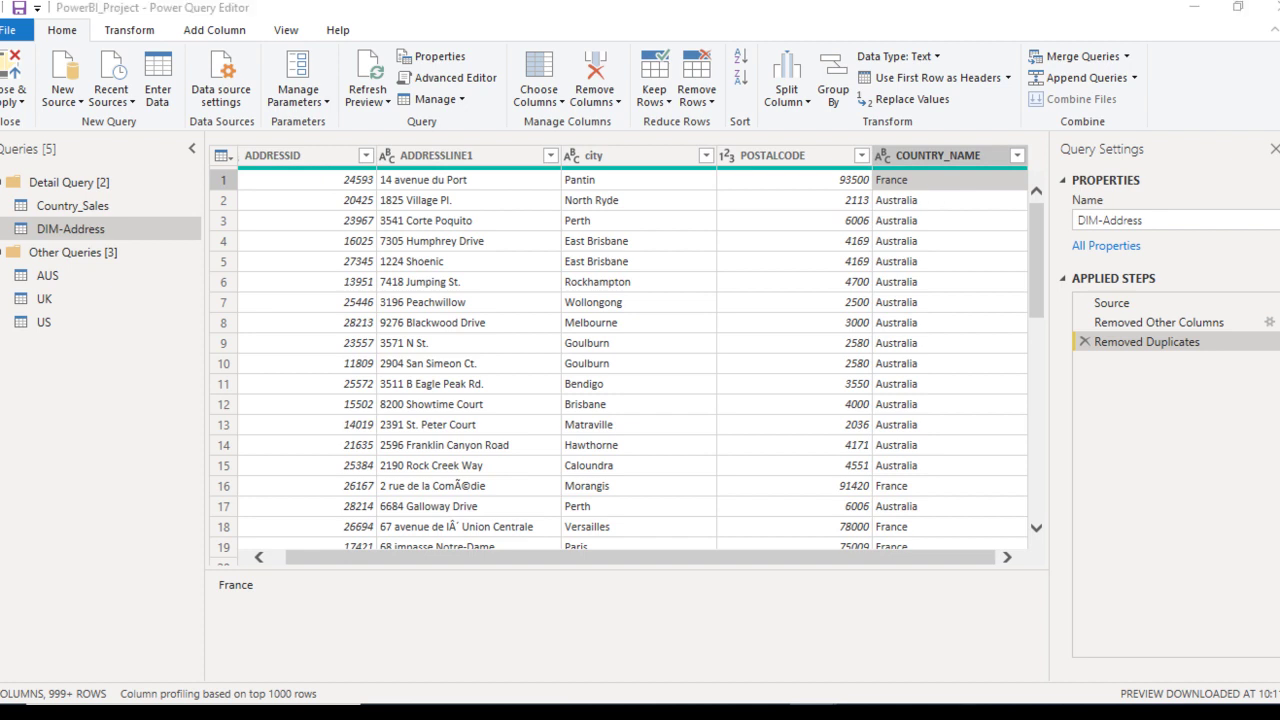